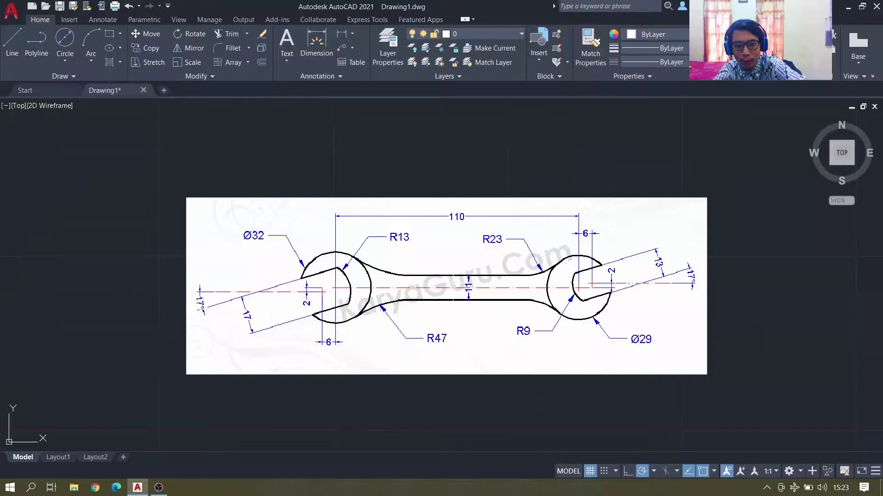
- Pan the view so the wrench reference image moves up, leaving empty space below
middle_click_drag(454, 283, 426, 186)
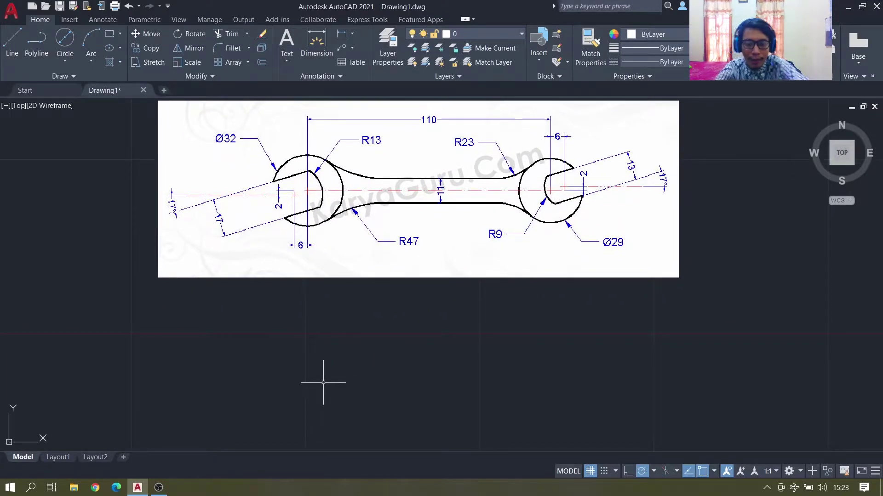
- Confirm the drawing units as Decimal, precision 0, with Millimeters insertion scale
type("un")
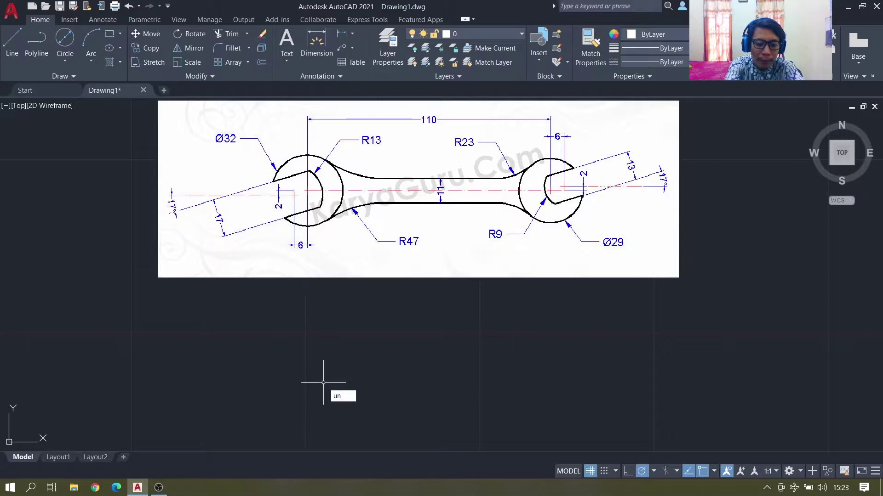
key("Return")
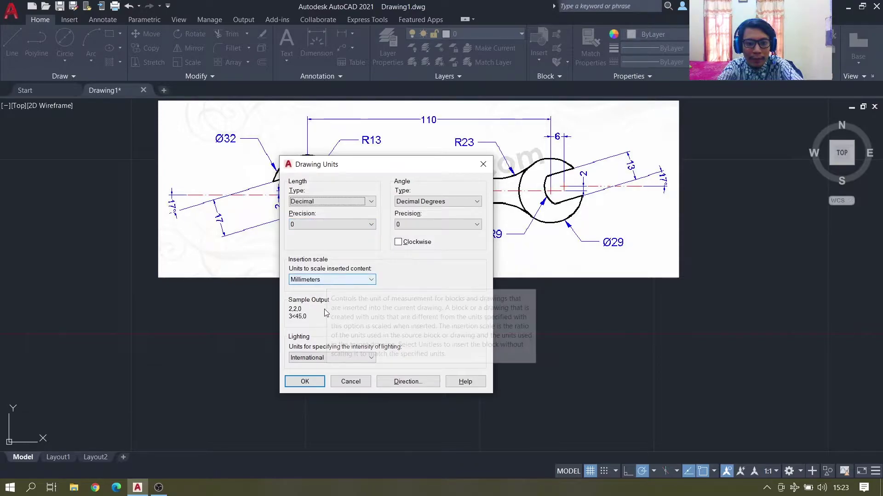
left_click(307, 383)
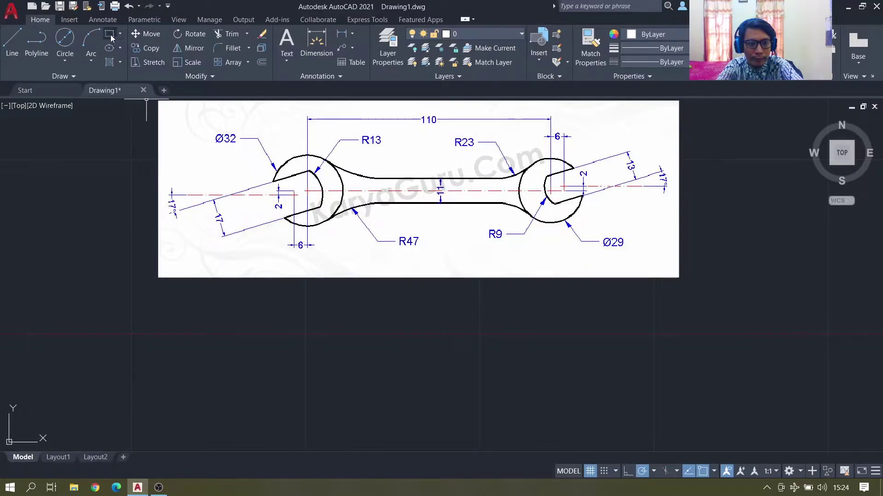
- Draw the 110 by 11 handle rectangle in the empty space below the reference image
type("rec")
key("Return")
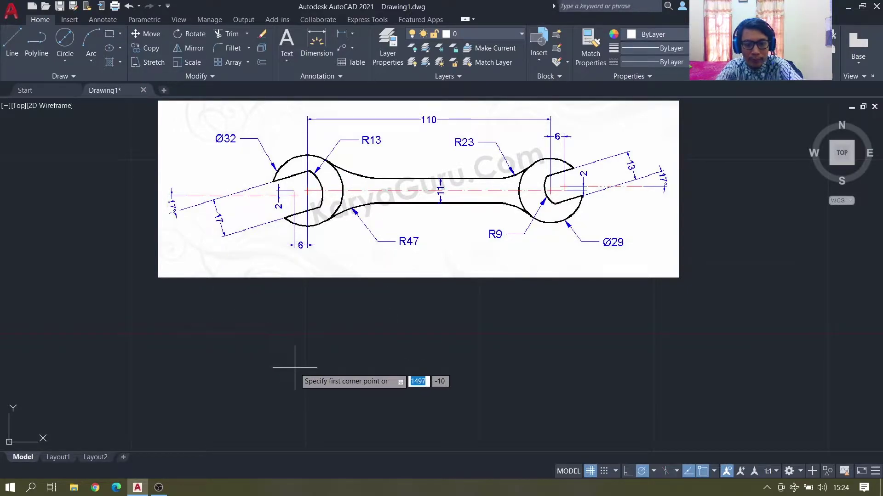
left_click(295, 361)
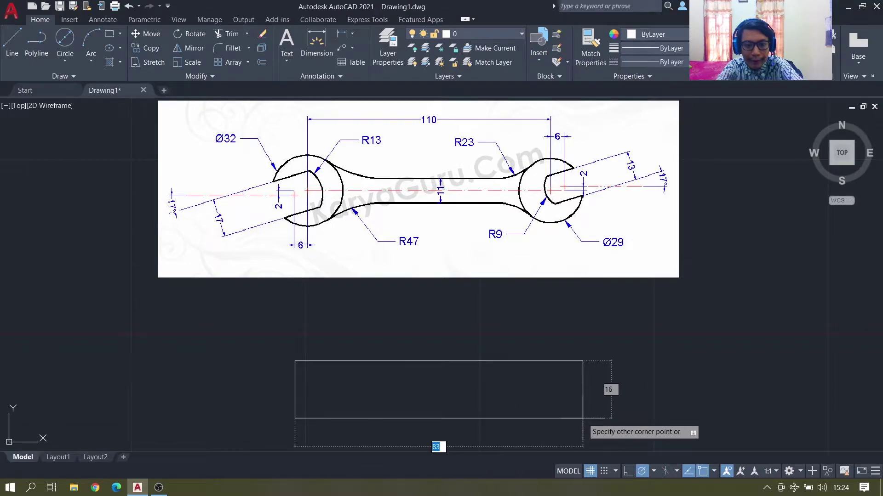
type("110")
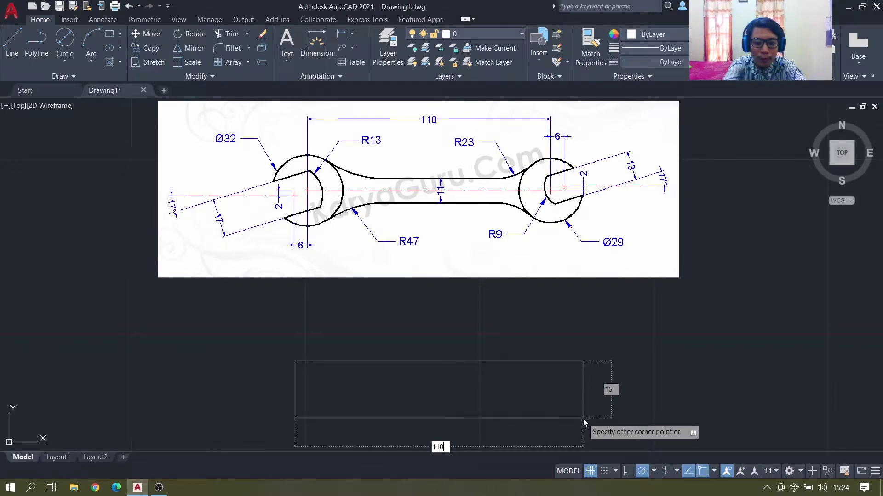
key("Tab")
type("11")
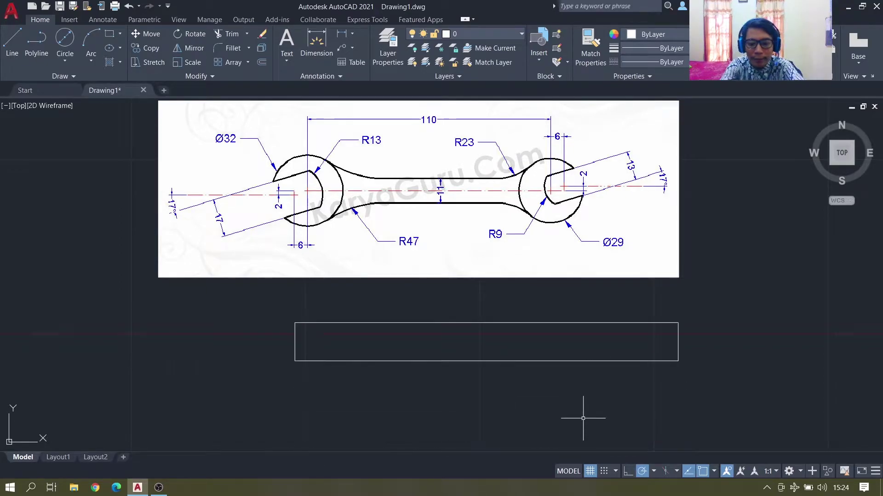
key("Return")
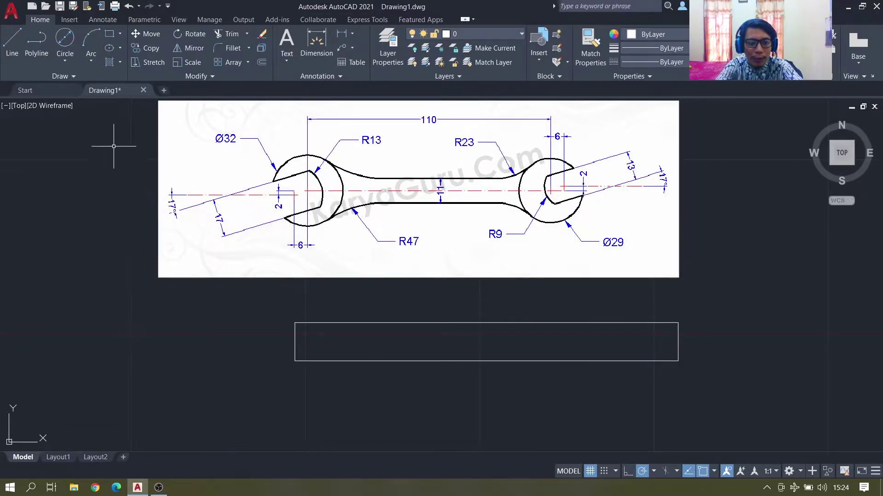
- Centre a diameter-32 circle on the rectangle's left end and a diameter-29 circle on its right end
left_click(66, 58)
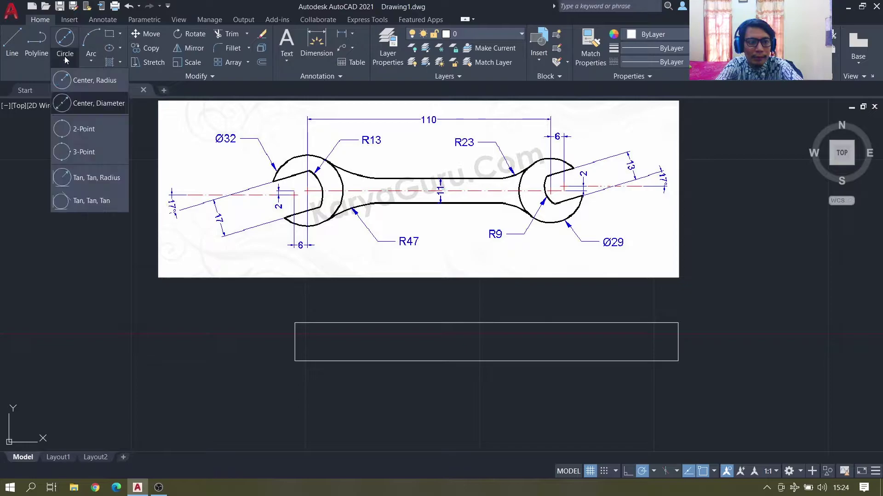
left_click(64, 104)
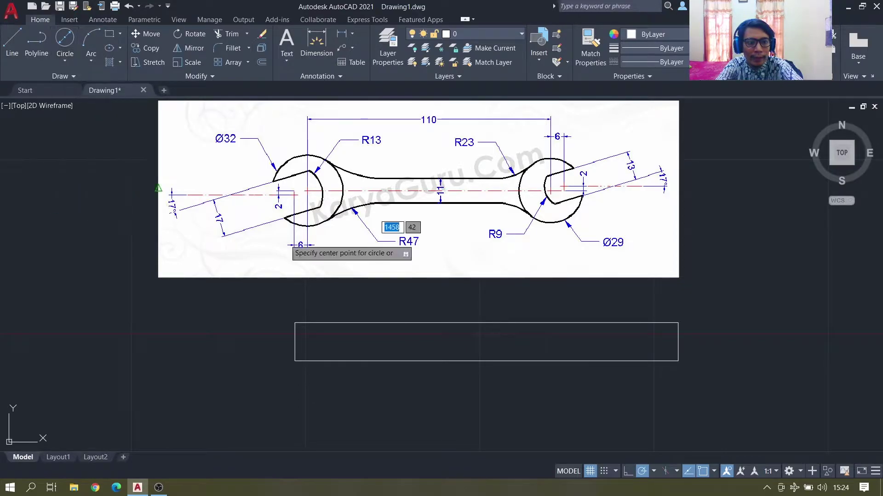
left_click(294, 341)
type("32")
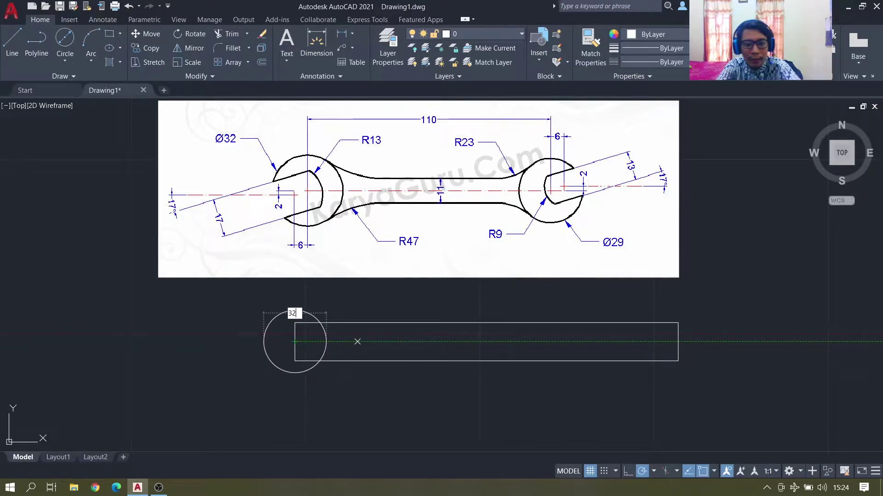
key("Return")
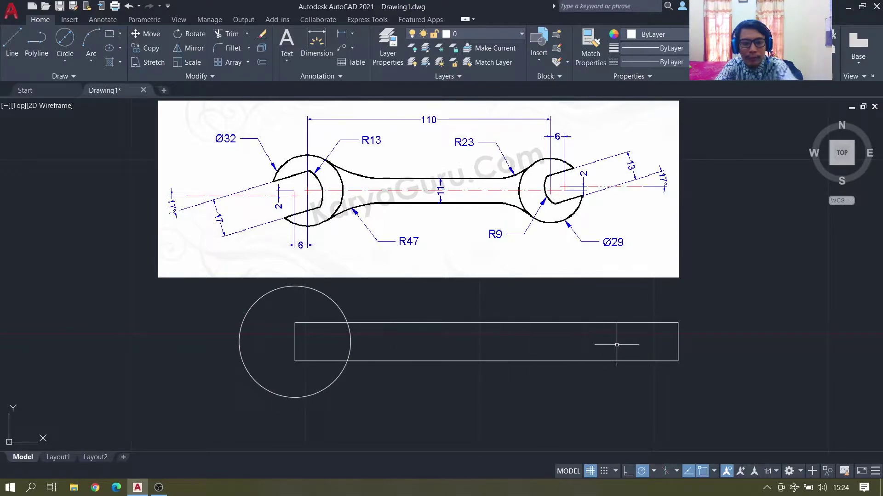
left_click(65, 39)
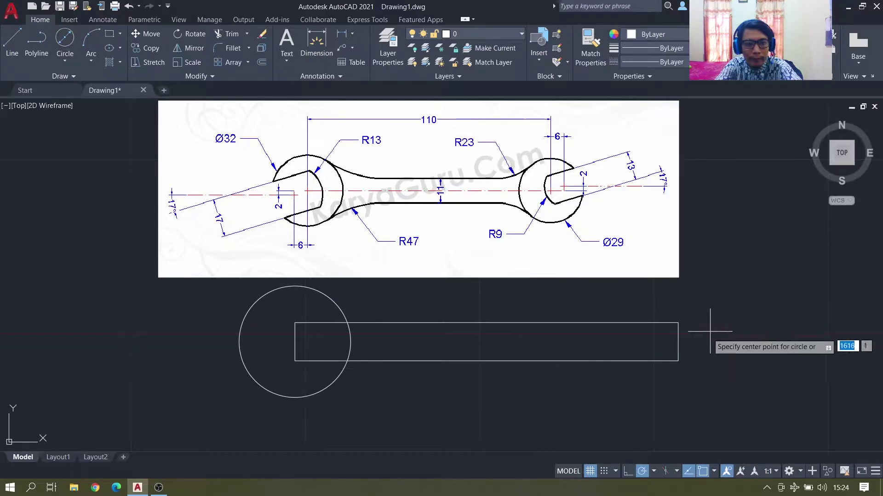
left_click(678, 341)
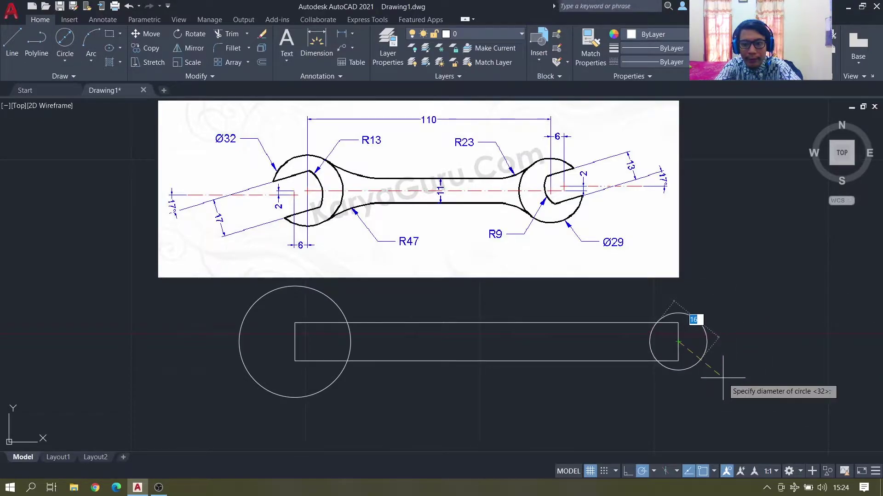
type("29")
key("Return")
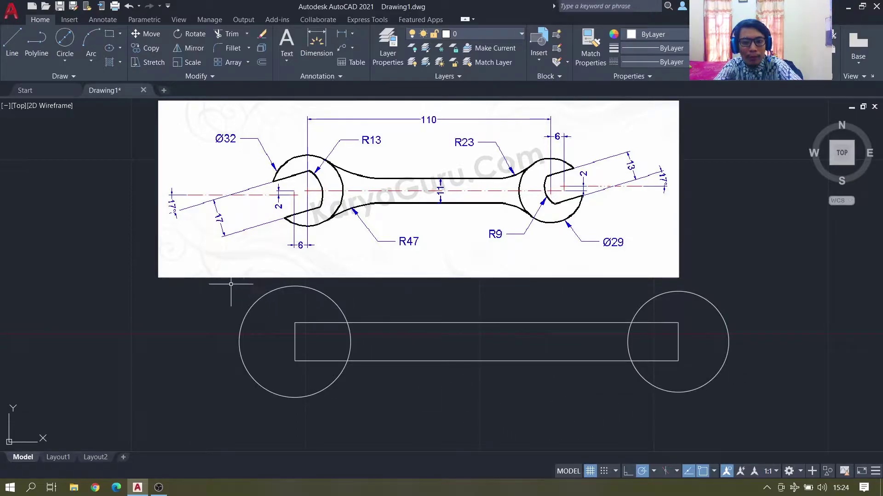
- Draw the right jaw line from the handle's end: 7 right, 2 up, then 8.5 at 17°
key("l")
key("Return")
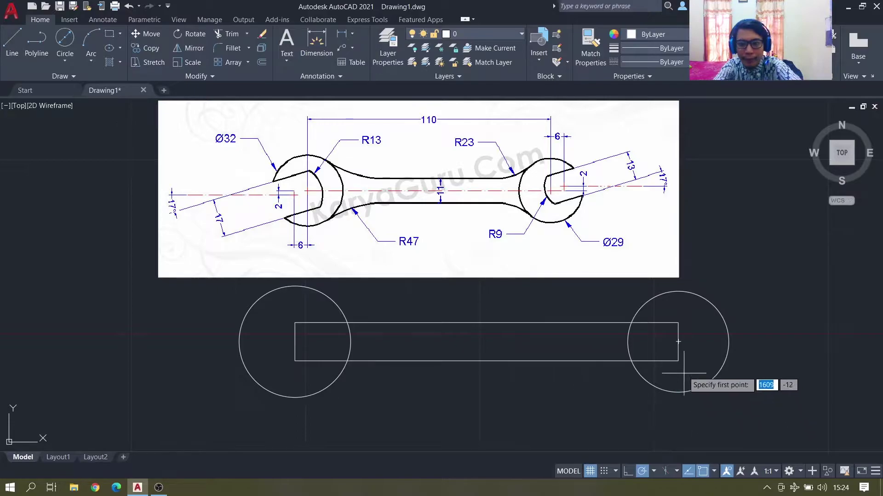
left_click(678, 324)
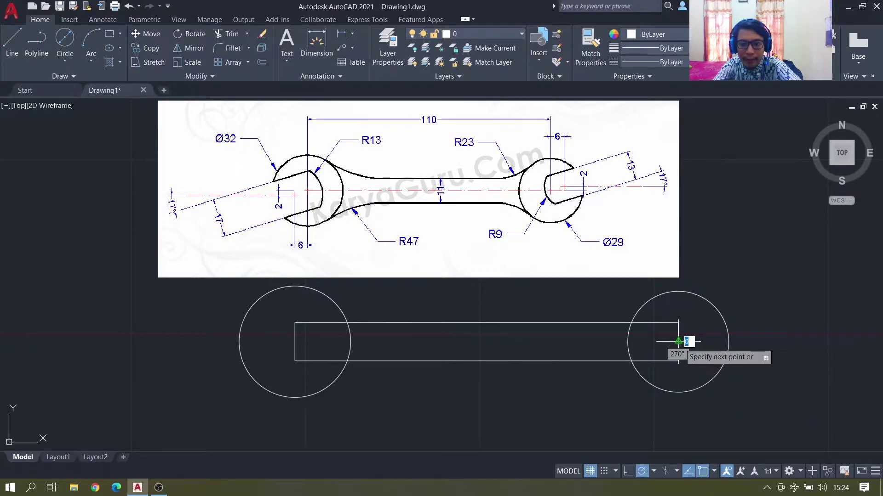
left_click(703, 341)
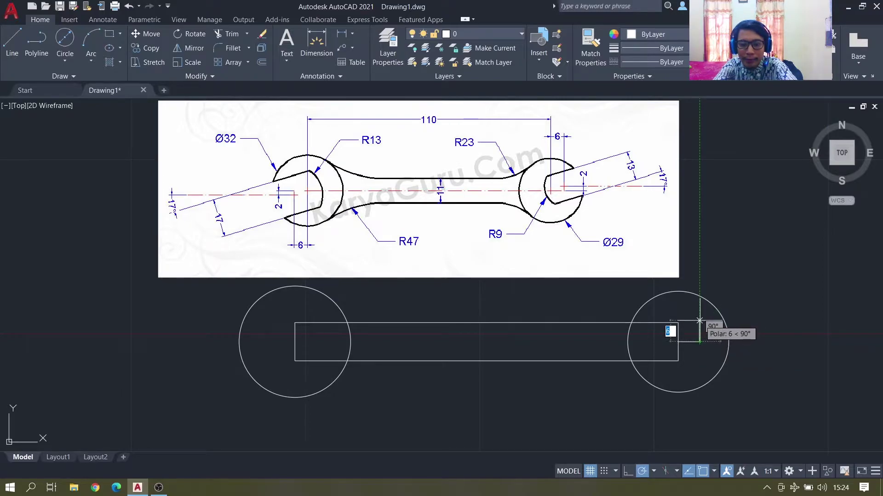
type("2")
key("Return")
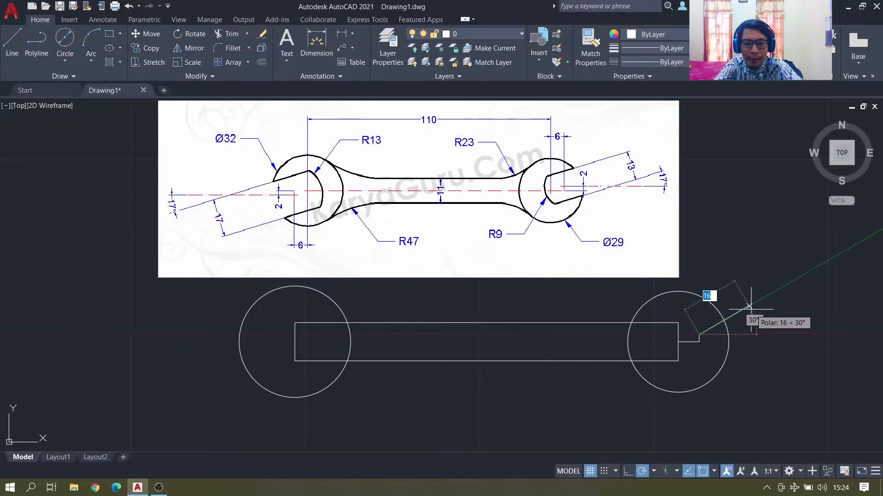
type("8.5")
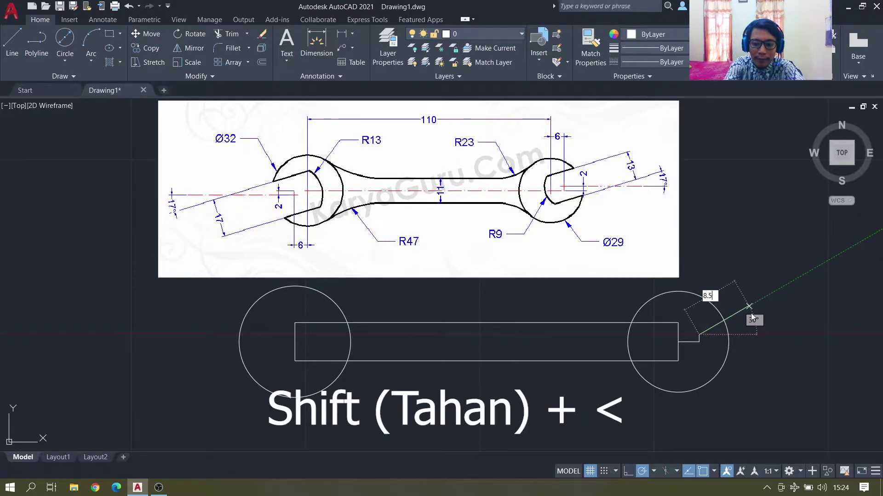
type("< 23°")
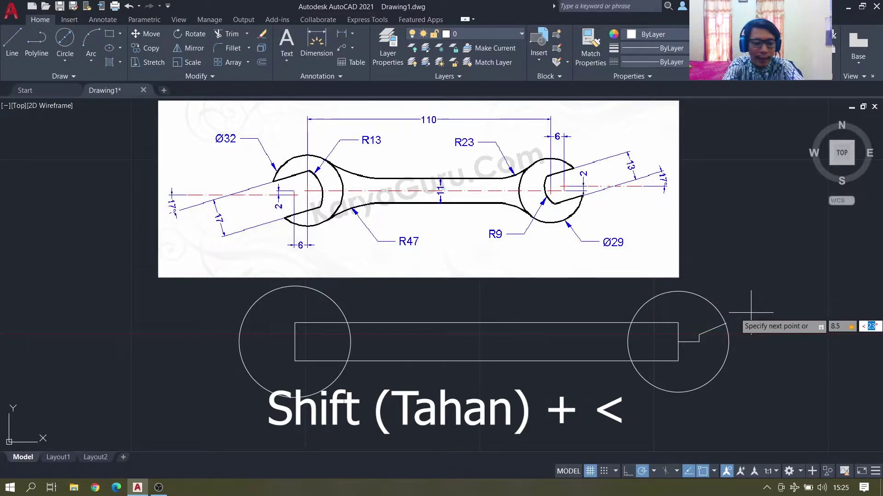
type("17")
key("Return")
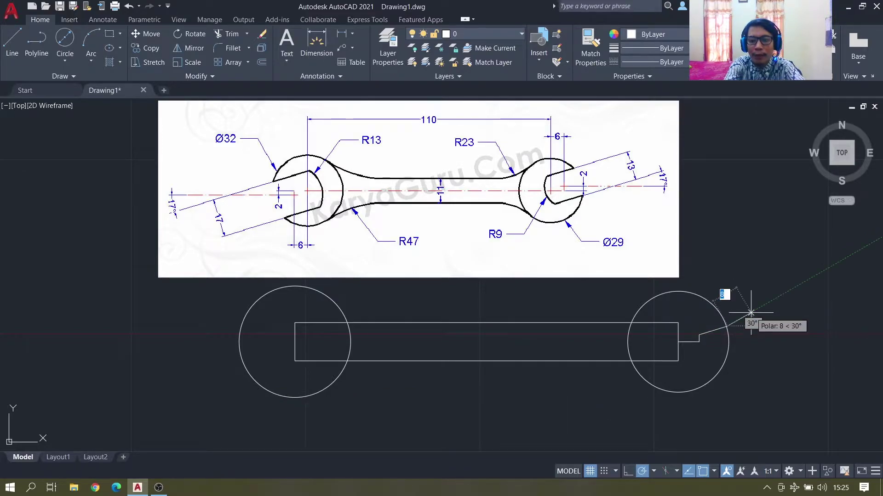
key("Return")
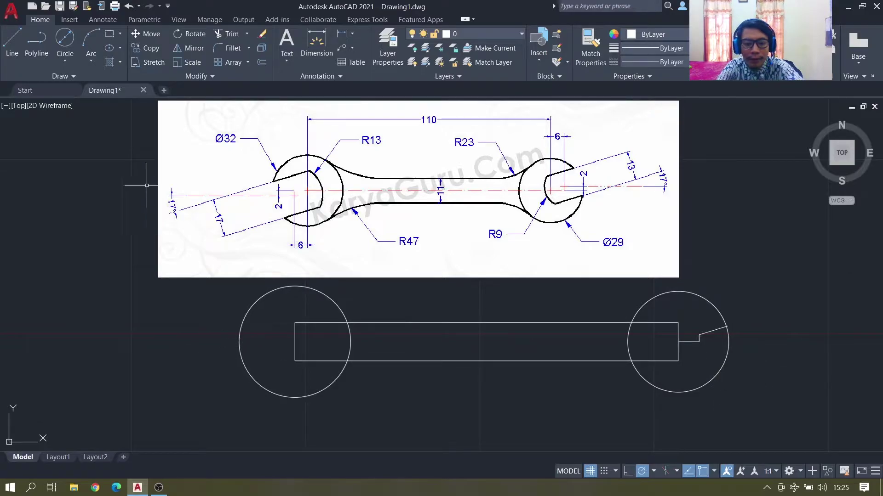
- Draw the left jaw line from the handle's left midpoint: 6 left, 2 down, then 10 at 197°
left_click(12, 41)
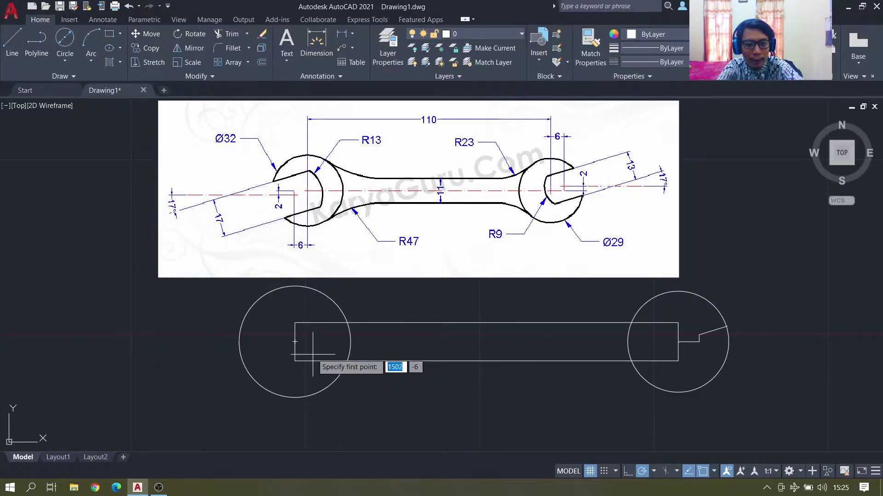
left_click(295, 342)
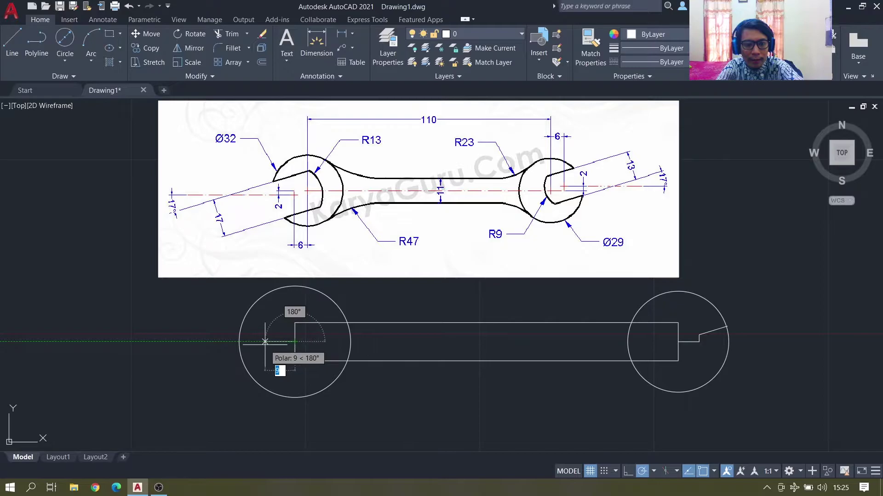
type("6")
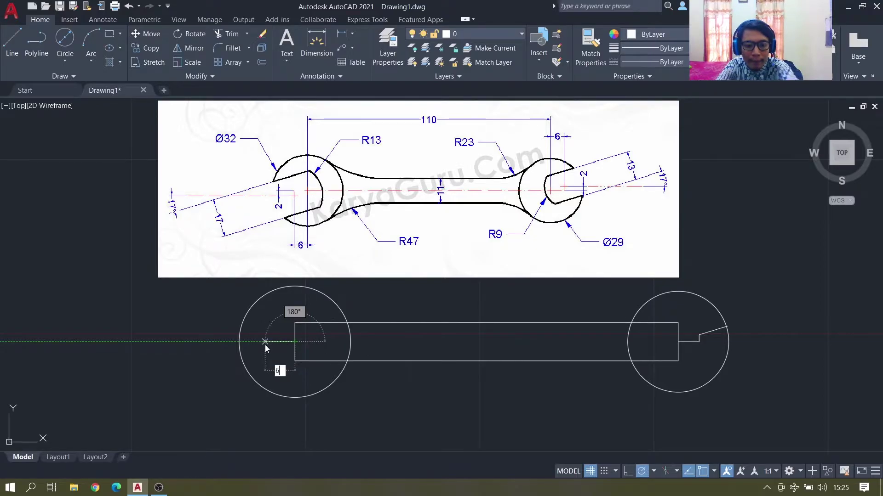
key("Return")
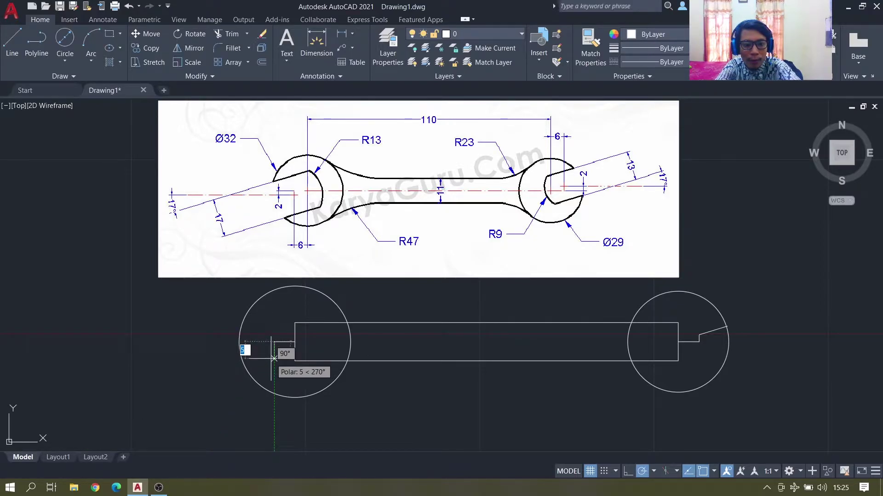
type("2")
key("Return")
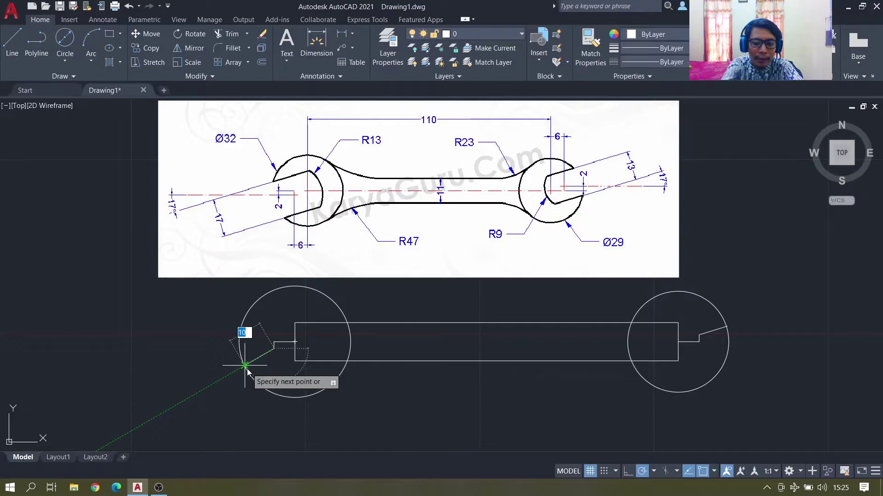
type("10")
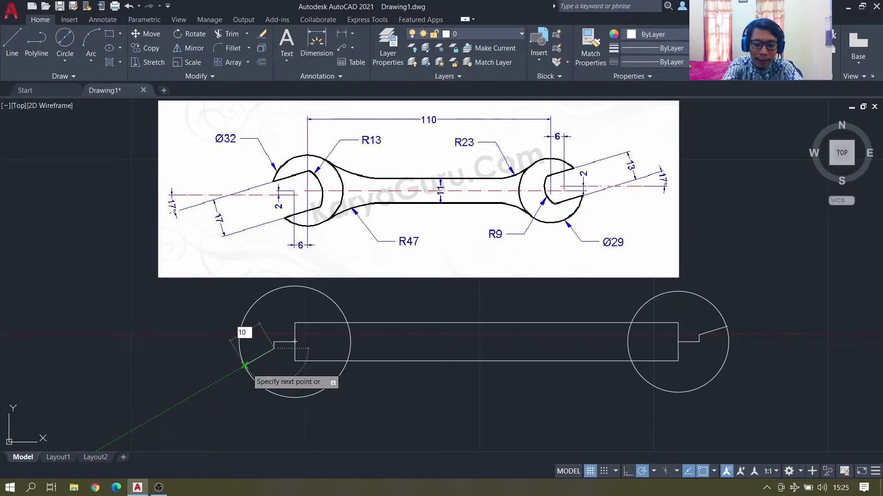
key("Tab")
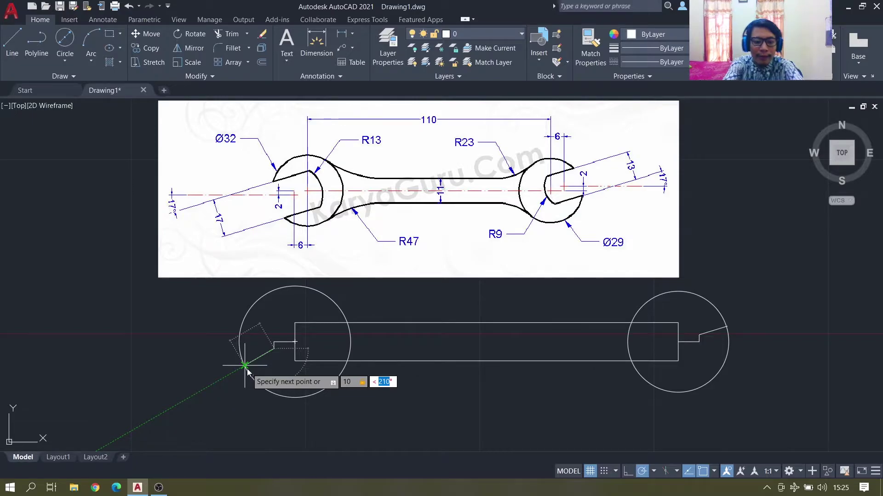
type("197")
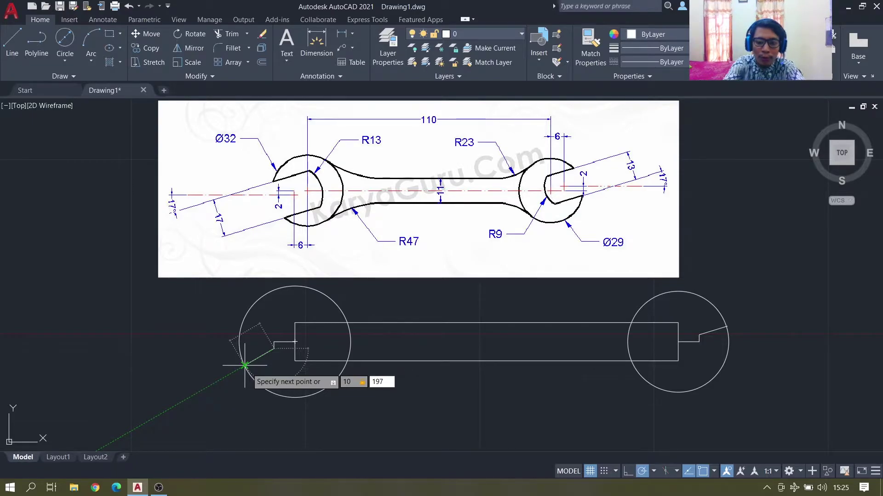
key("Return")
key("Return")
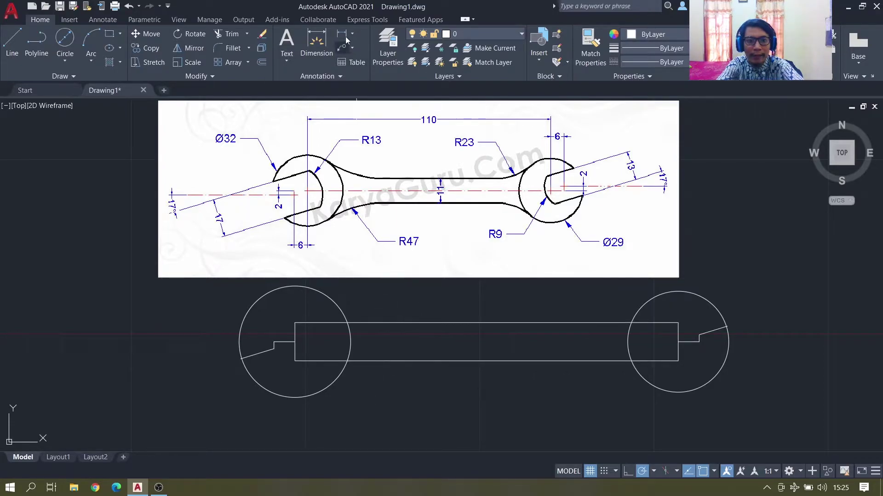
- Offset the right jaw's slanted line 6.5 to both sides
left_click(262, 62)
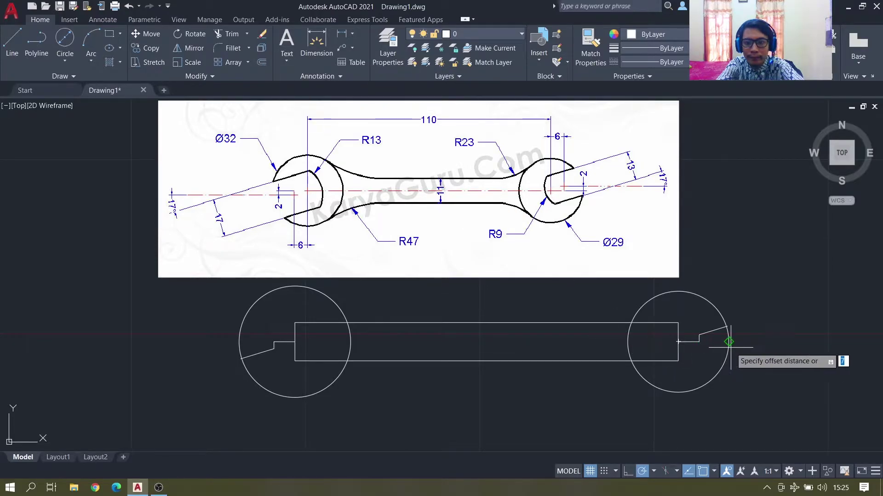
key("Return")
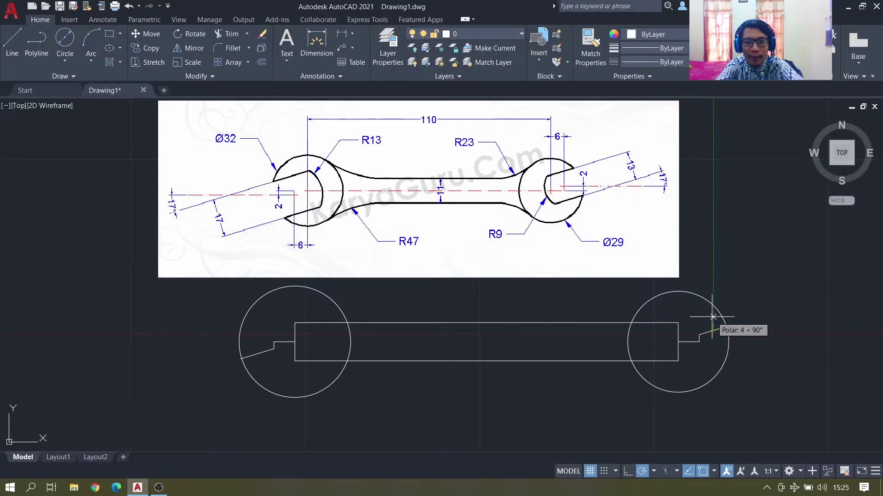
type("6.5")
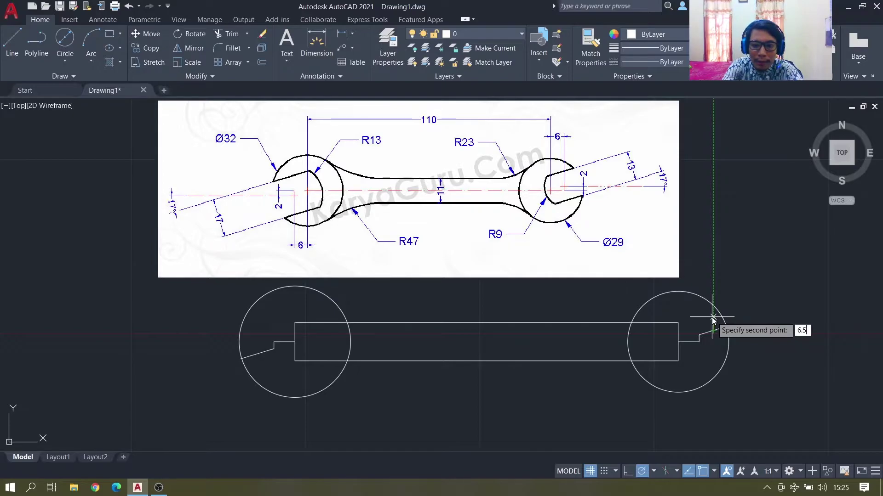
key("Return")
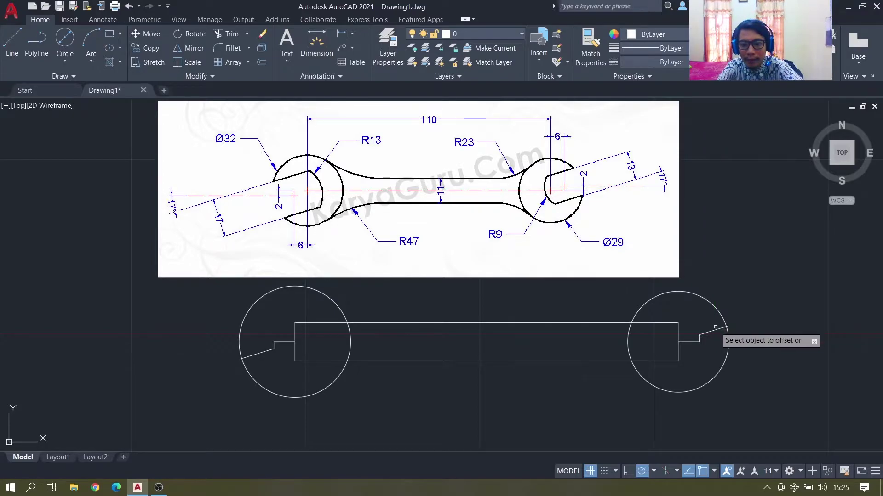
left_click(716, 329)
left_click(717, 328)
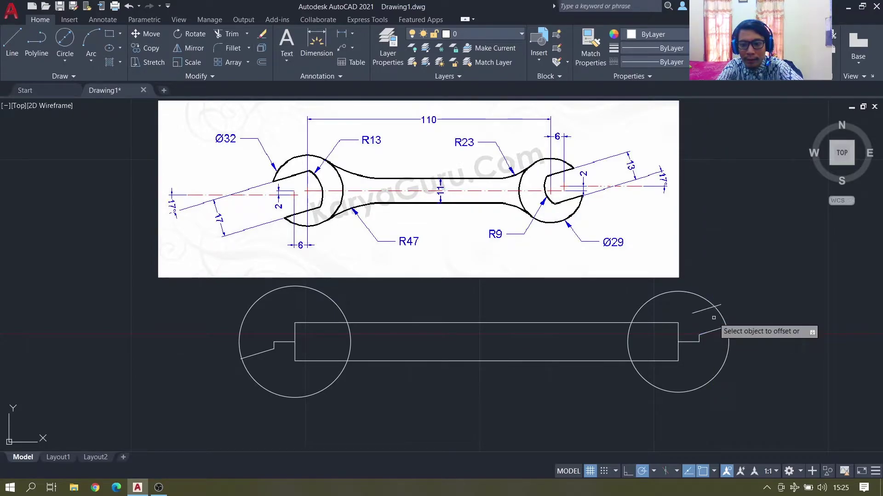
left_click(717, 328)
left_click(727, 358)
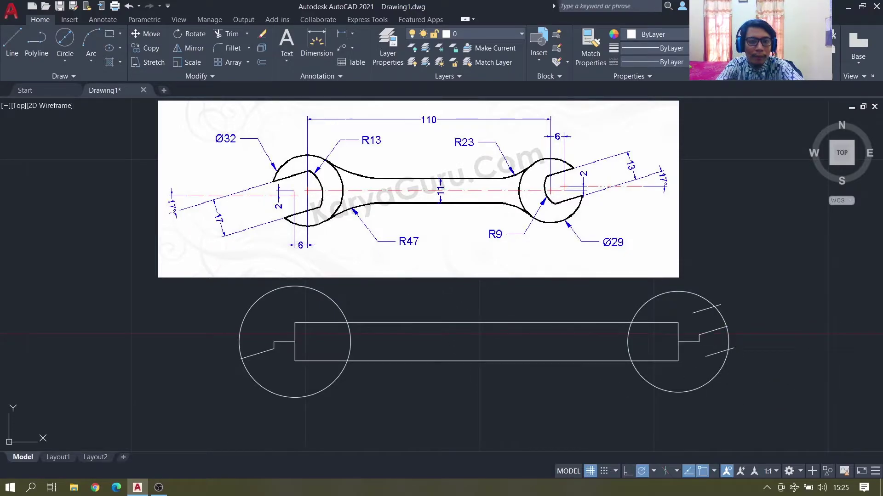
- Offset the left jaw's slanted line 8.5 above and below it
left_click(260, 63)
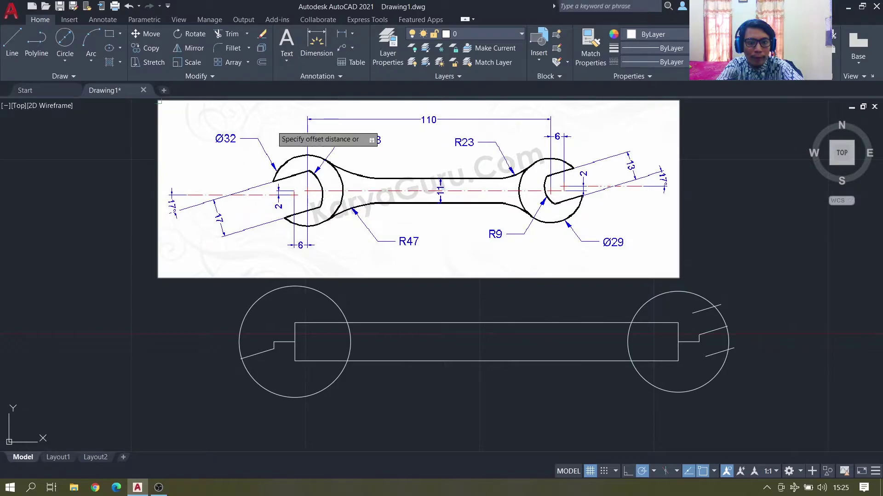
left_click(260, 350)
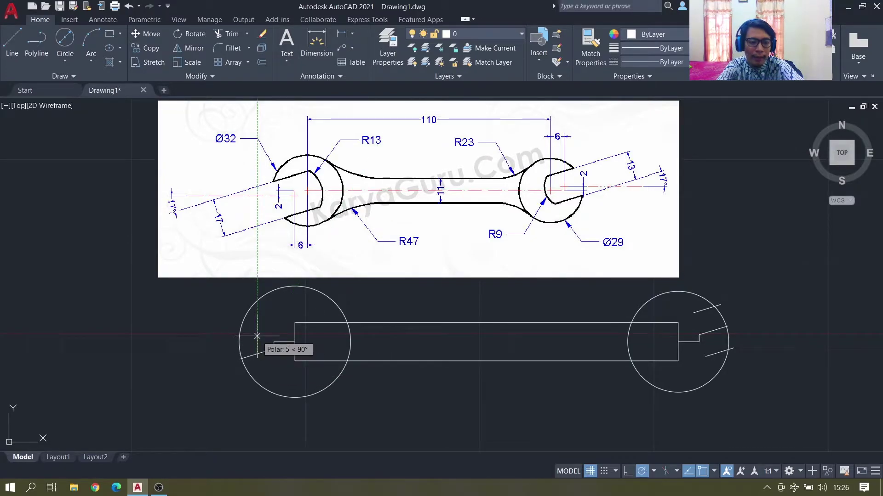
type("8.5")
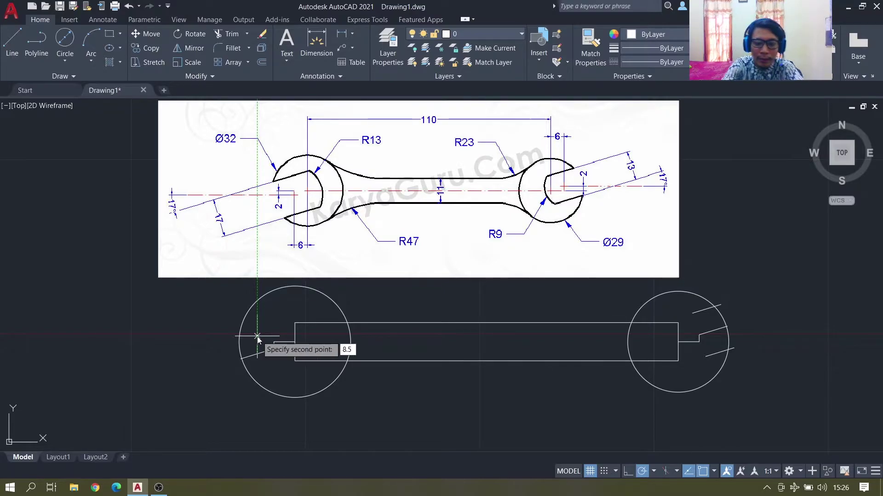
key("Return")
left_click(257, 353)
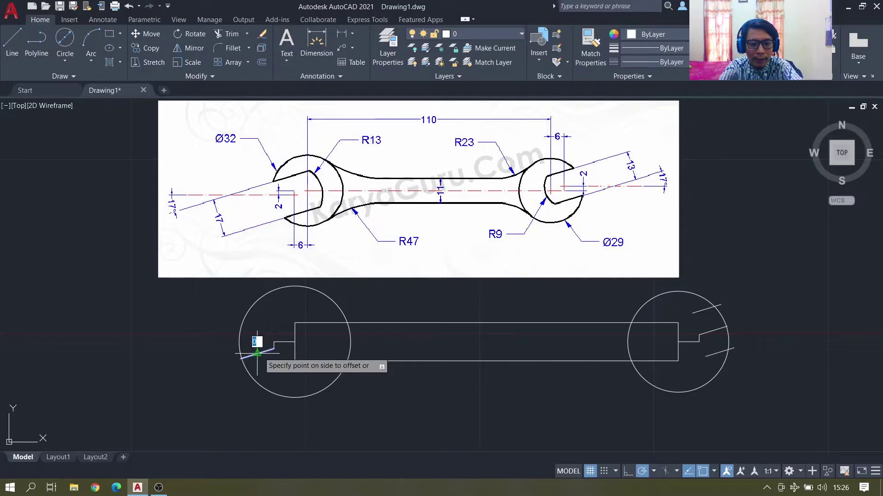
left_click(257, 333)
left_click(265, 351)
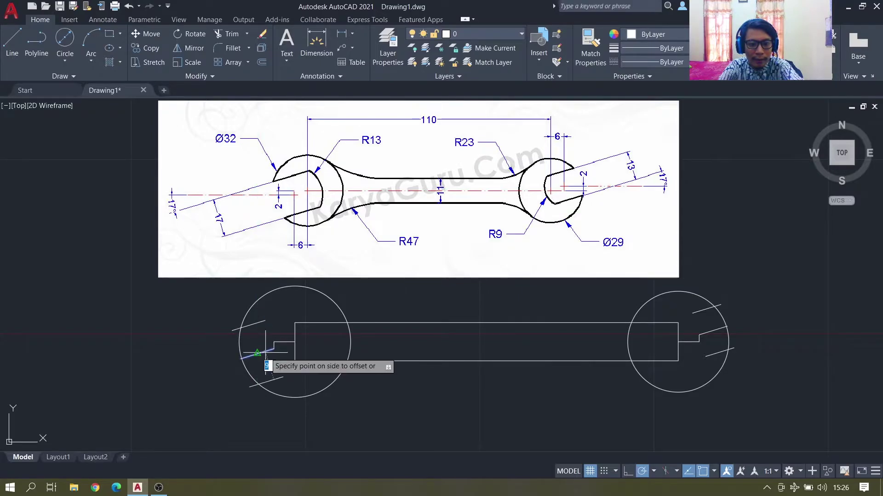
left_click(265, 353)
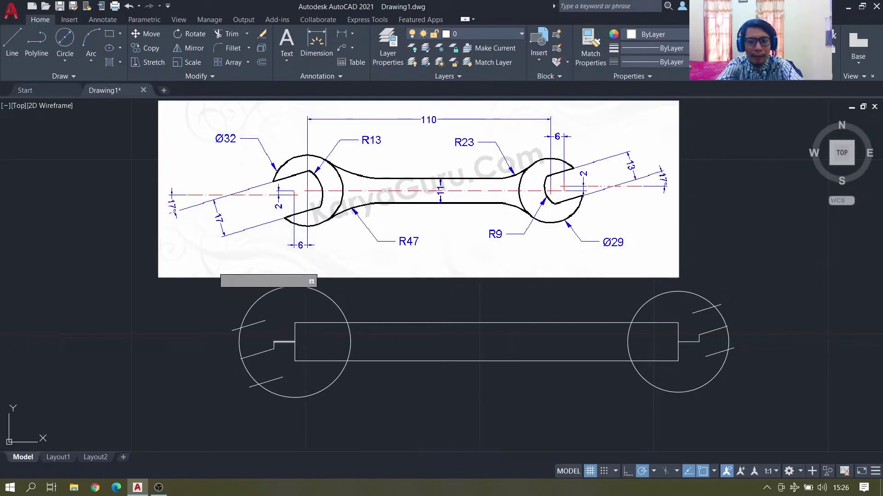
- Draw a radius-9 circle at the right slot's end and a radius-13 circle at the left slot's end
left_click(65, 57)
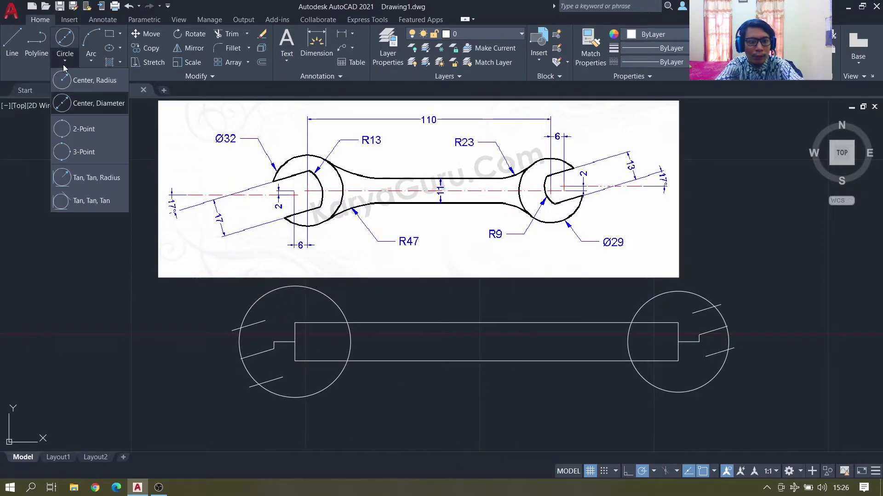
left_click(74, 83)
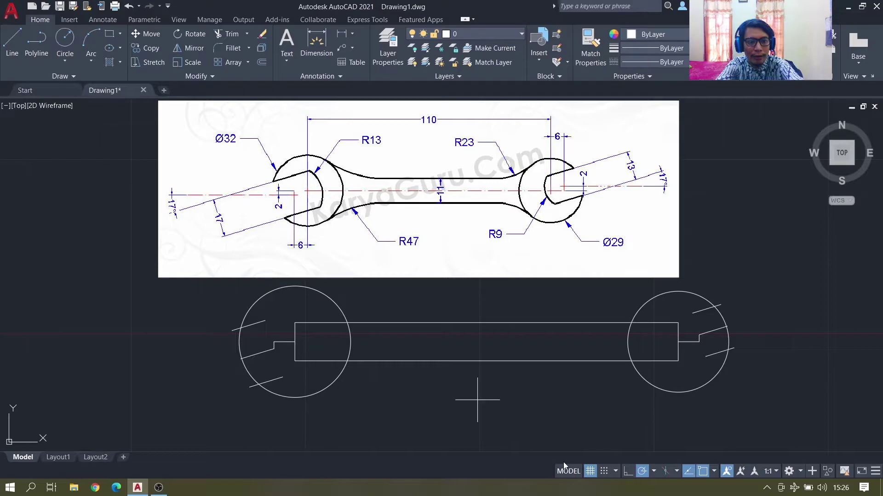
left_click(700, 335)
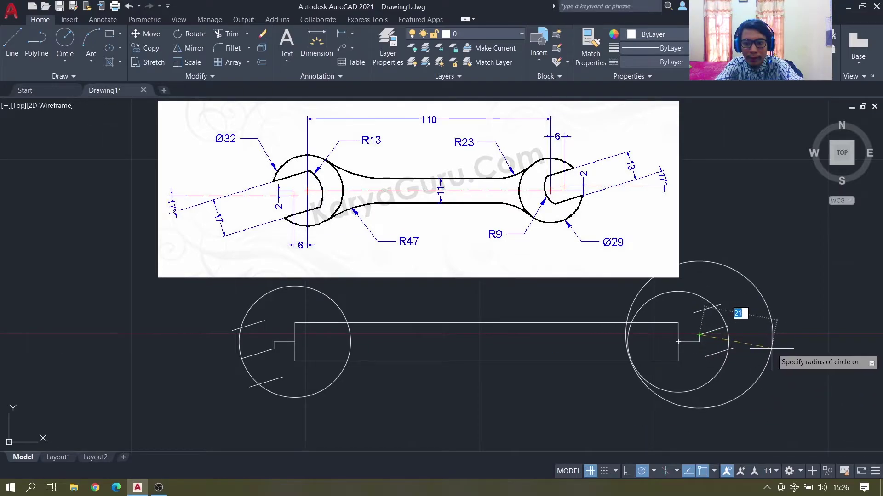
type("9")
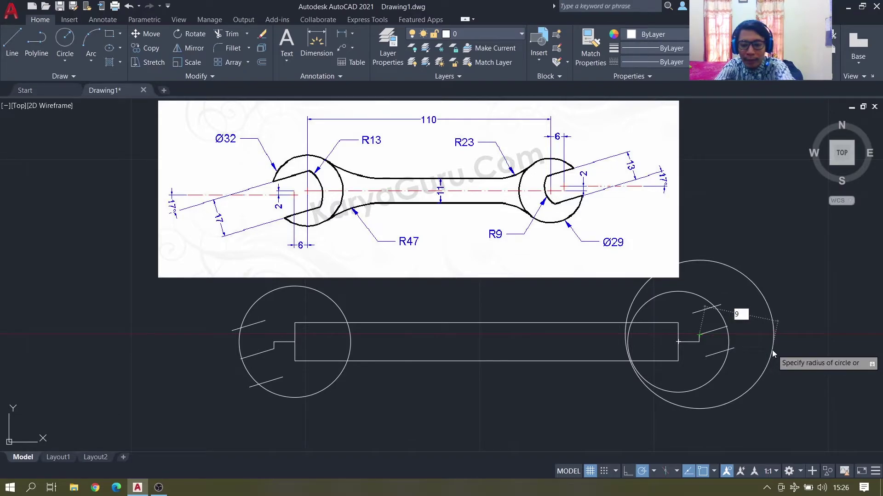
key("Return")
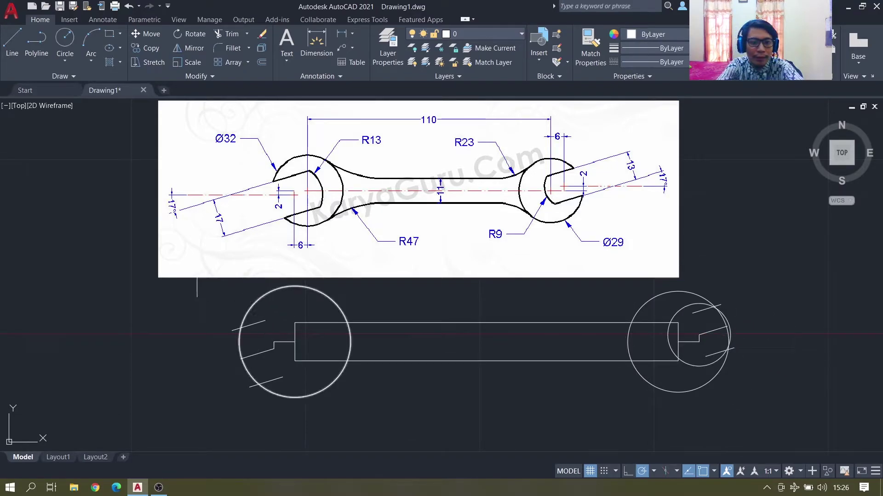
left_click(69, 46)
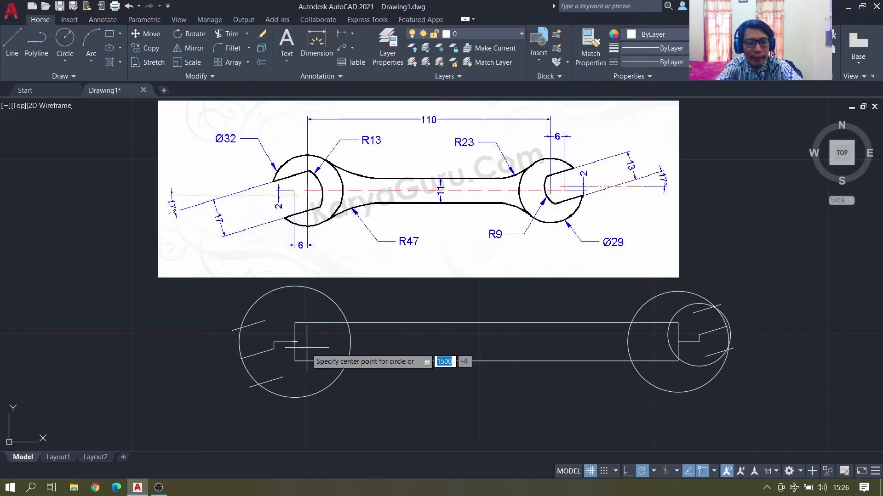
left_click(274, 348)
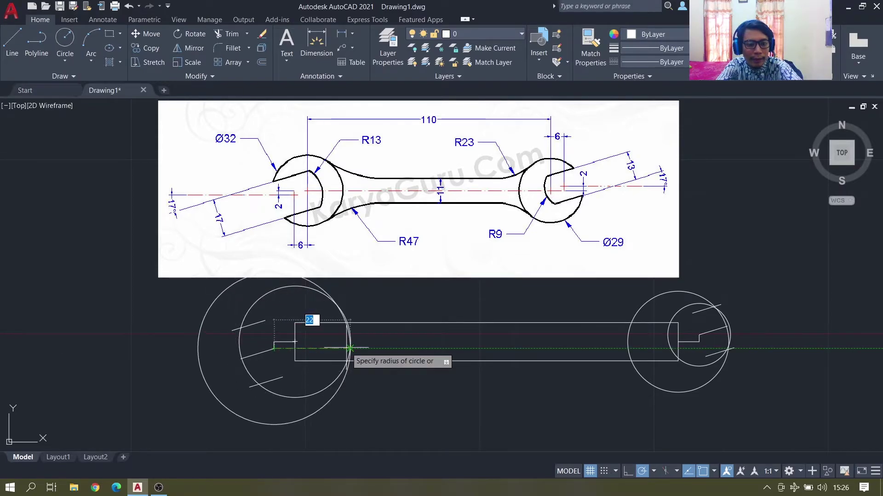
type("13")
key("Return")
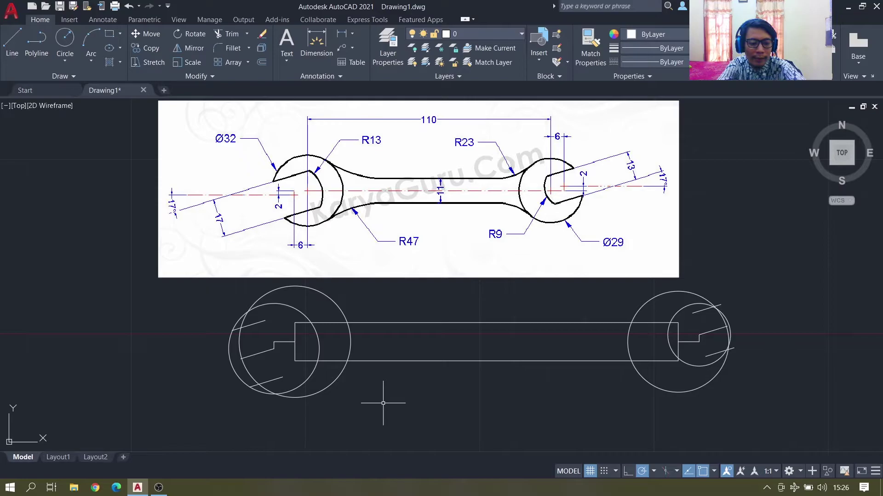
- Extend the four slot edge lines to the inner circles, then window-select the whole wrench
type("ex")
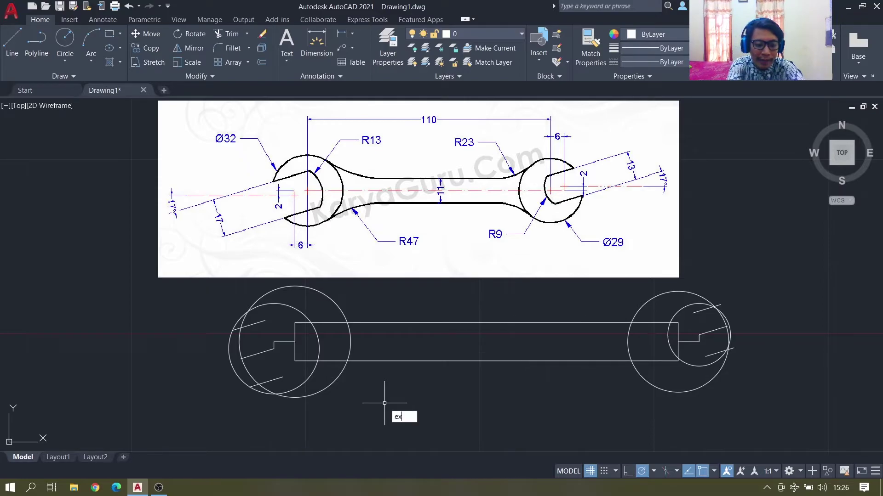
type("ten")
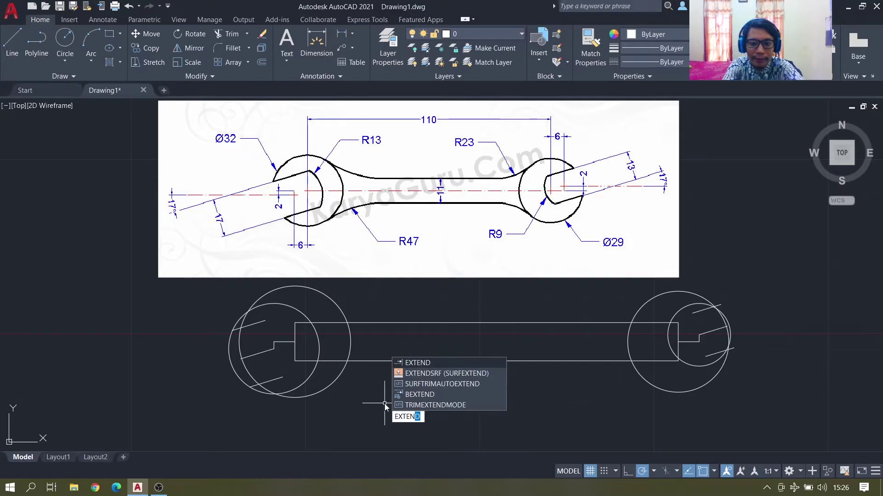
key("Return")
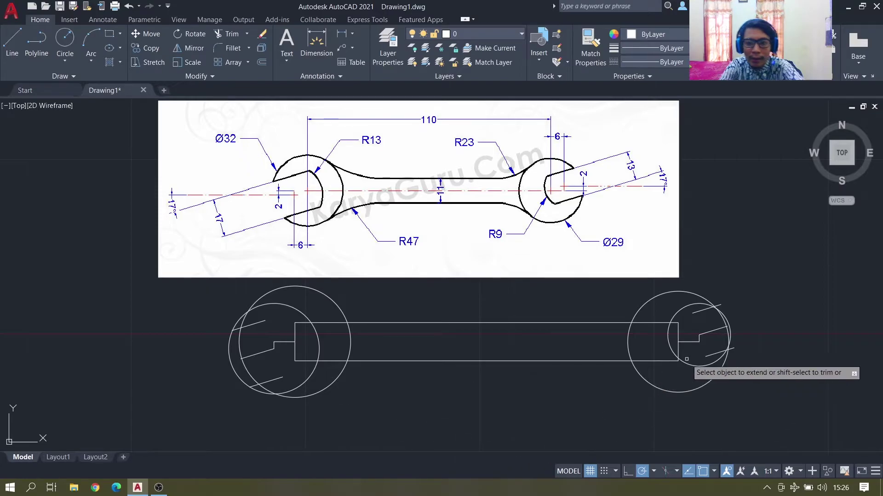
left_click(711, 332)
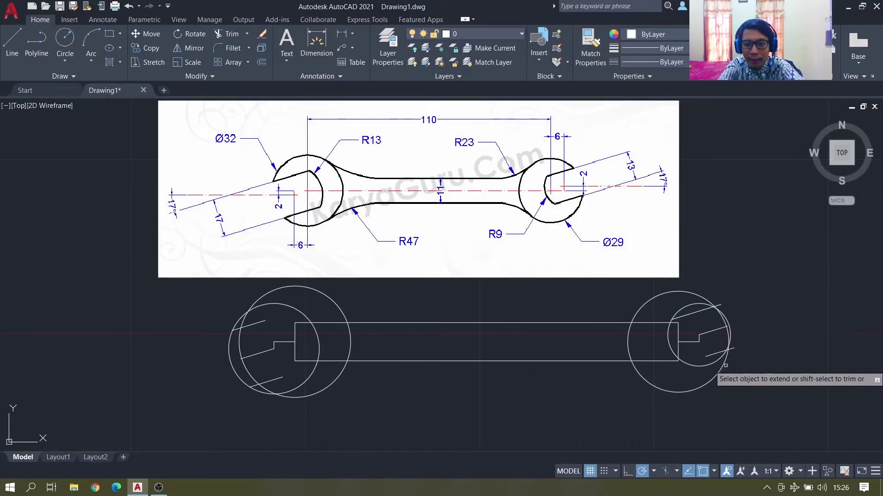
left_click(710, 355)
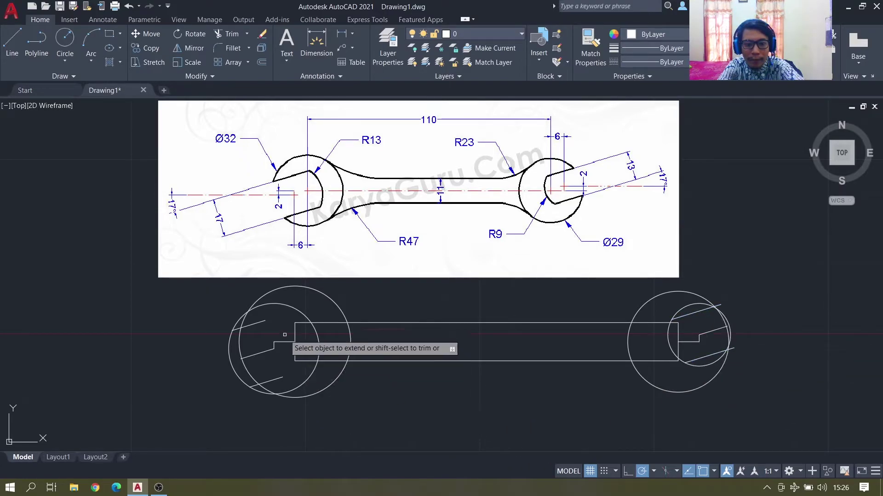
left_click(256, 324)
left_click(277, 382)
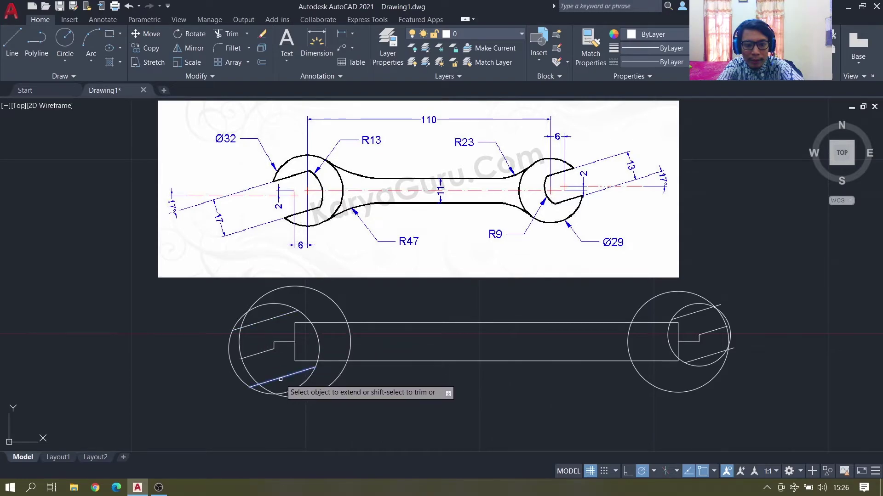
key("Return")
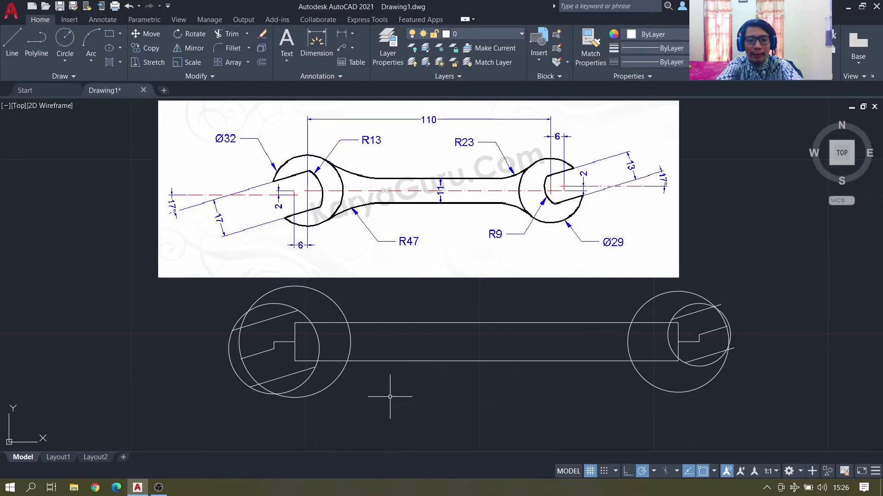
left_click(209, 283)
left_click(739, 411)
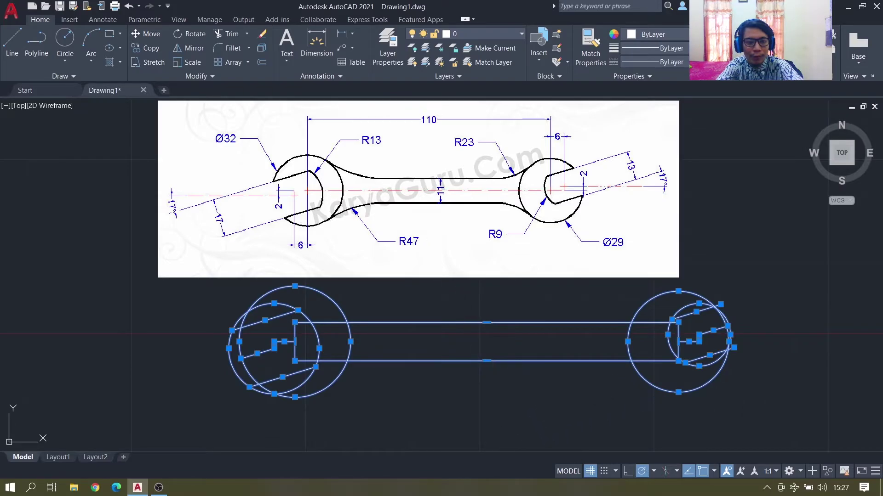
- Trim the excess circle arcs and leftover line segments around the left jaw
left_click(228, 34)
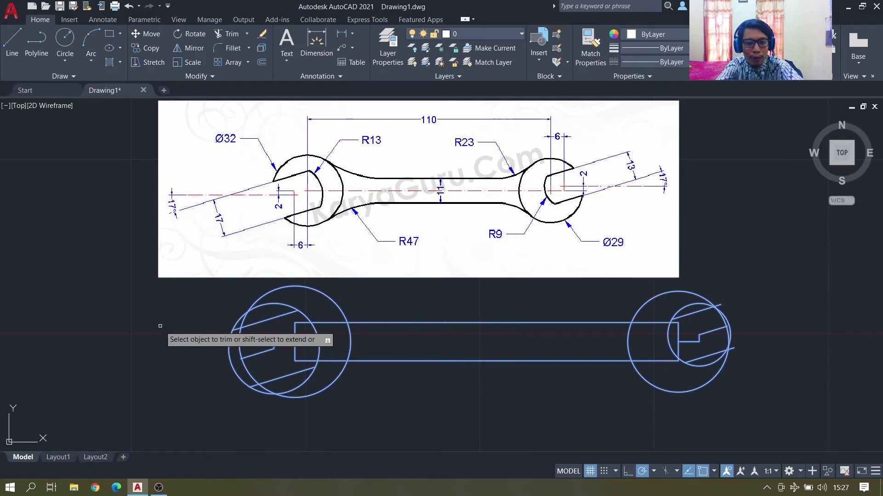
left_click(235, 329)
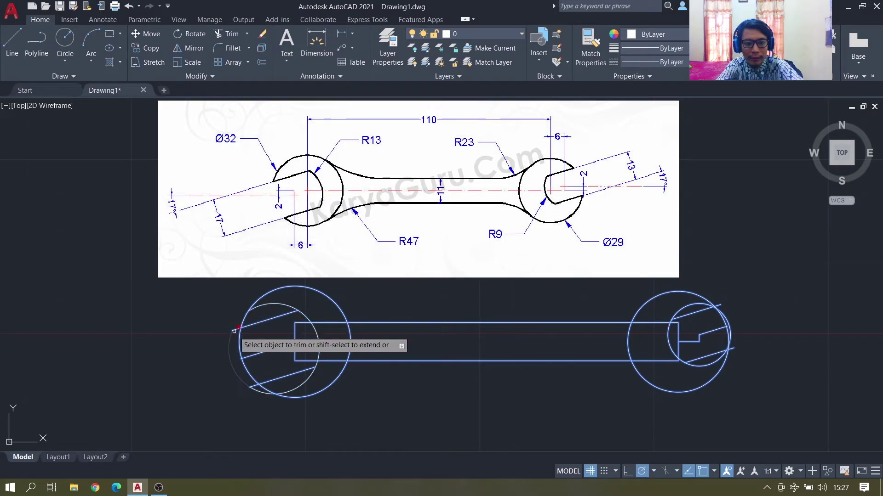
left_click(270, 315)
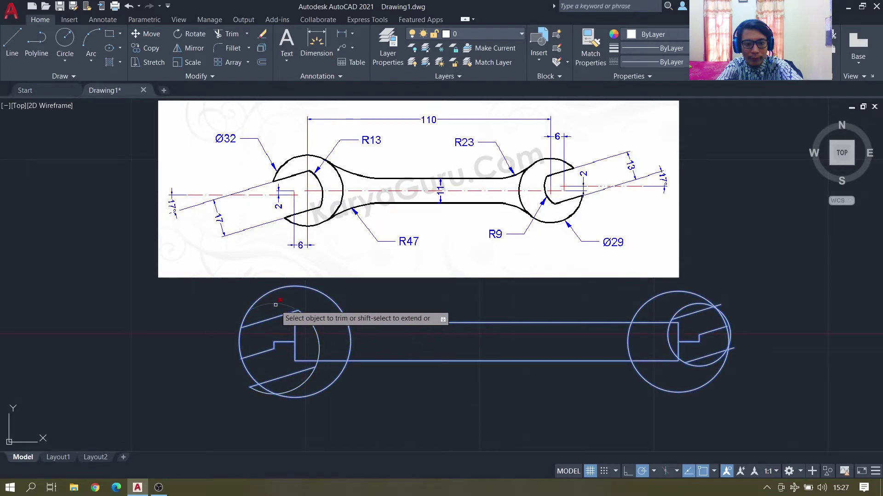
left_click(295, 333)
left_click(241, 356)
left_click(295, 355)
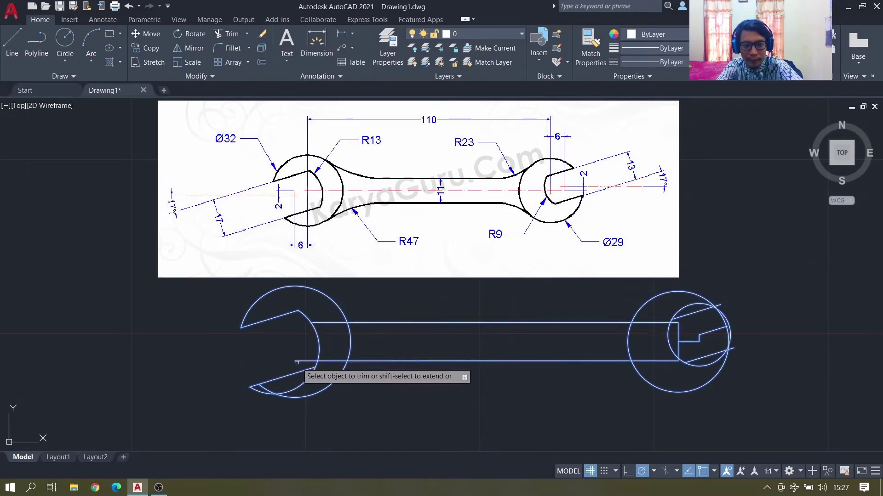
left_click(262, 388)
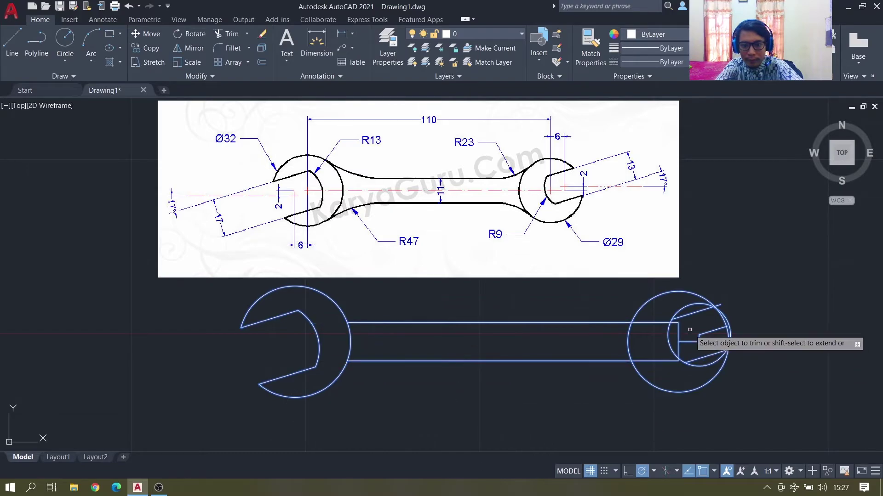
scroll(715, 315, "up", 6)
scroll(620, 303, "down", 5)
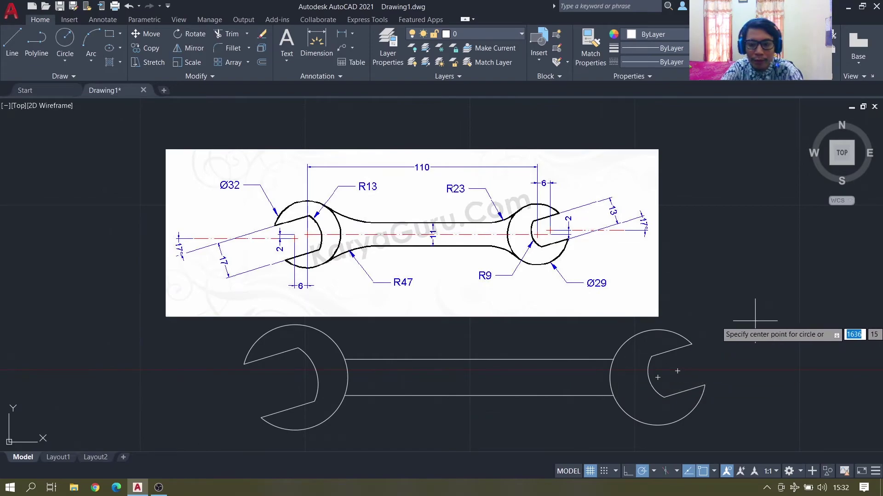
key("Escape")
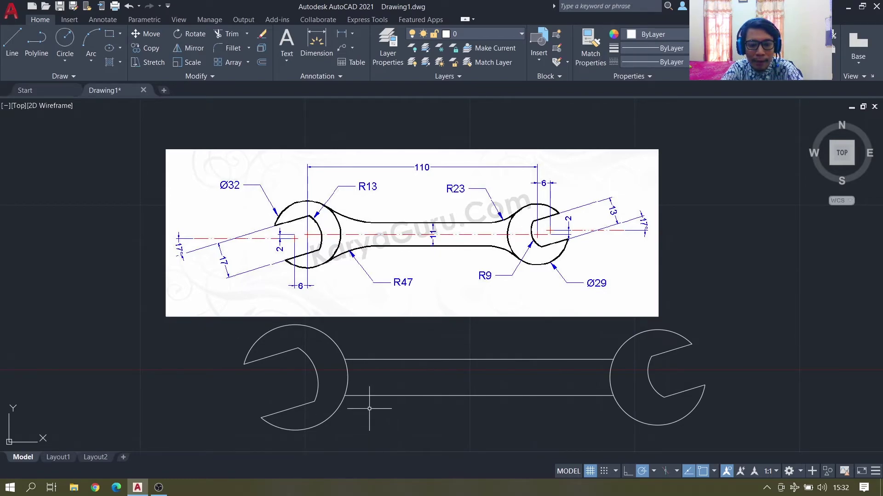
- Draw R47 circles tangent to the upper and lower handle lines and the left jaw circle
left_click(69, 63)
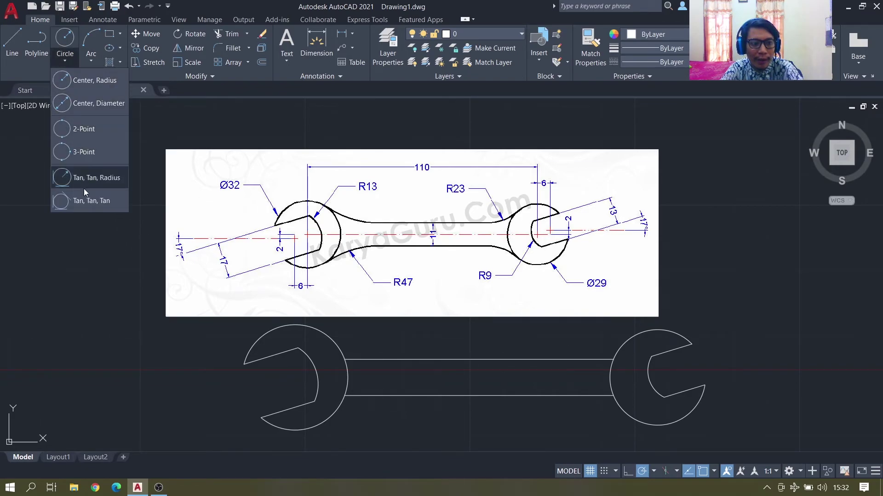
left_click(105, 179)
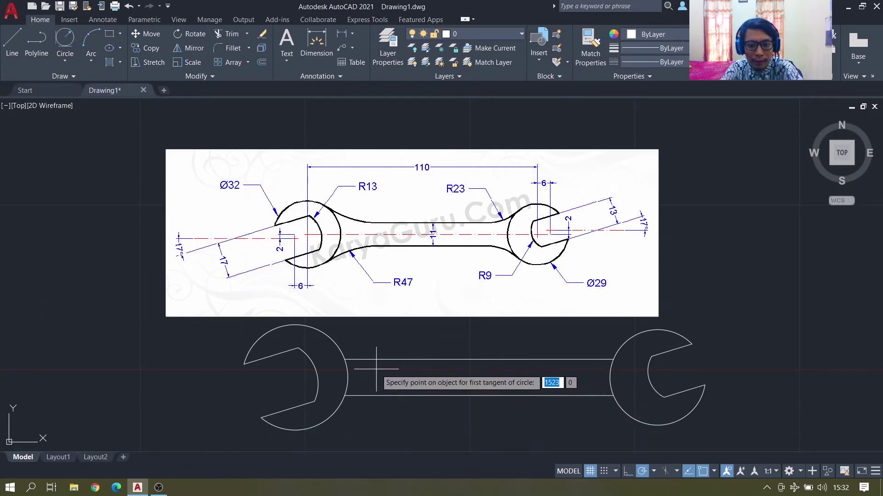
left_click(364, 360)
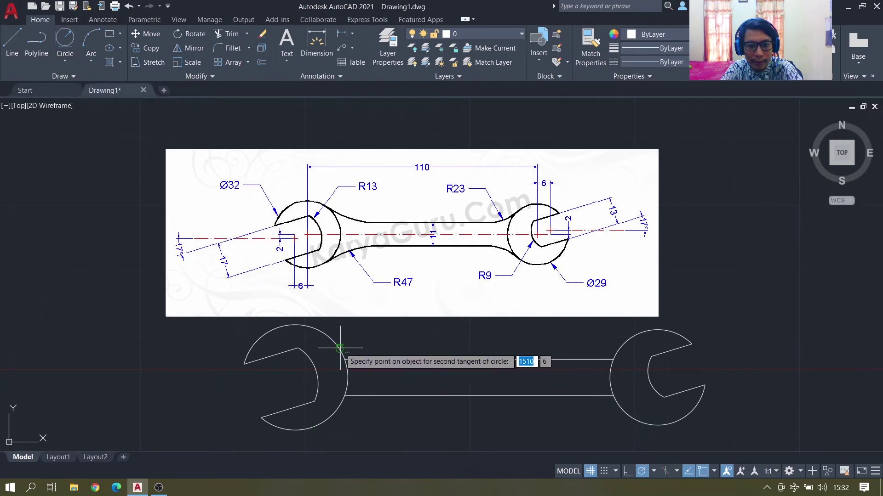
left_click(338, 348)
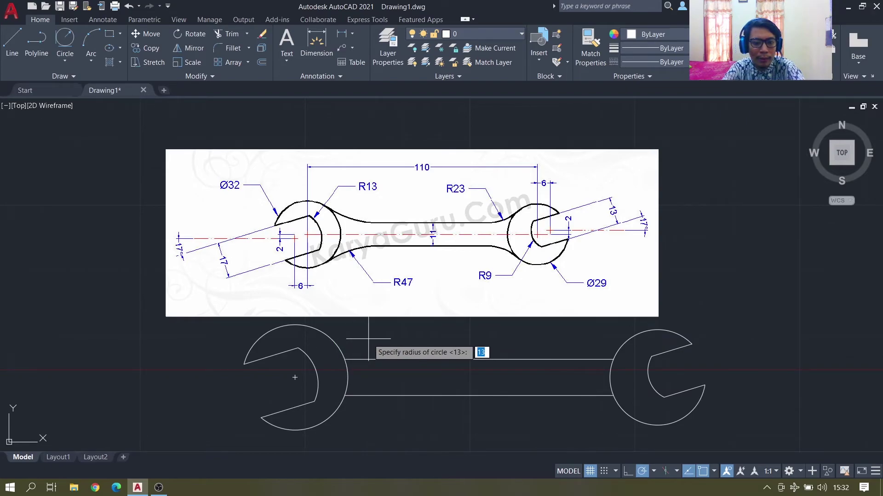
type("47")
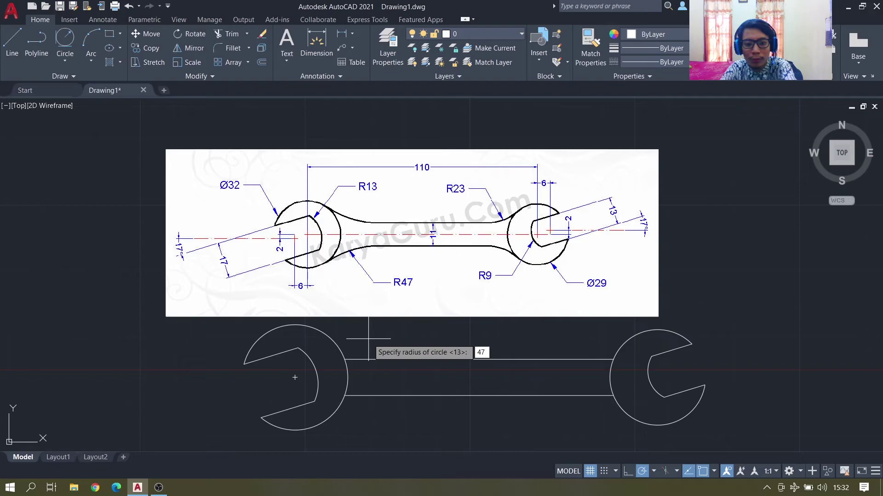
key("Return")
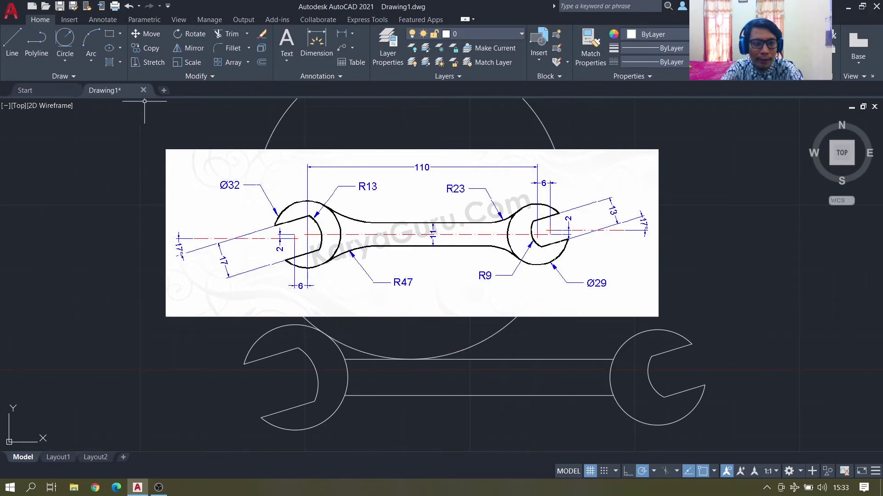
left_click(65, 39)
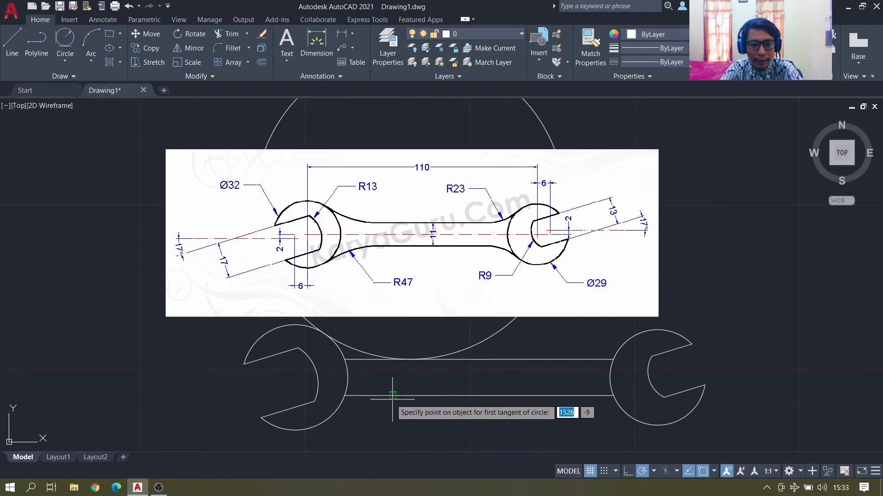
left_click(393, 396)
left_click(343, 410)
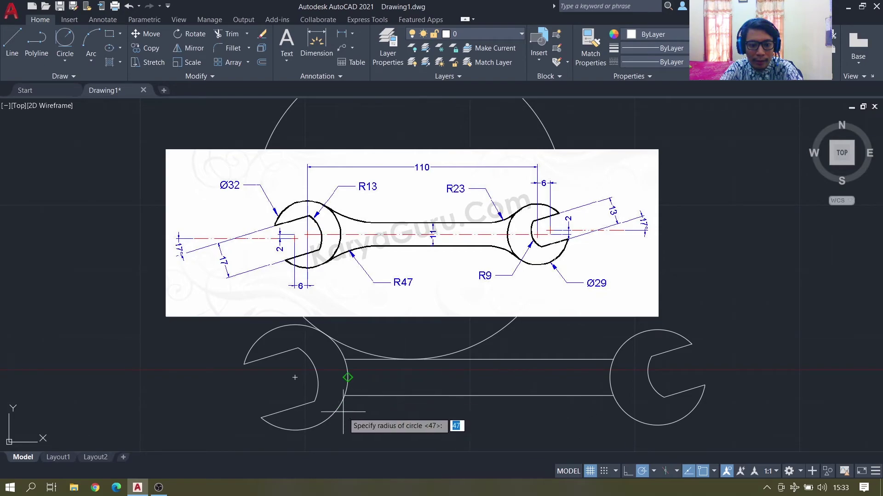
key("Return")
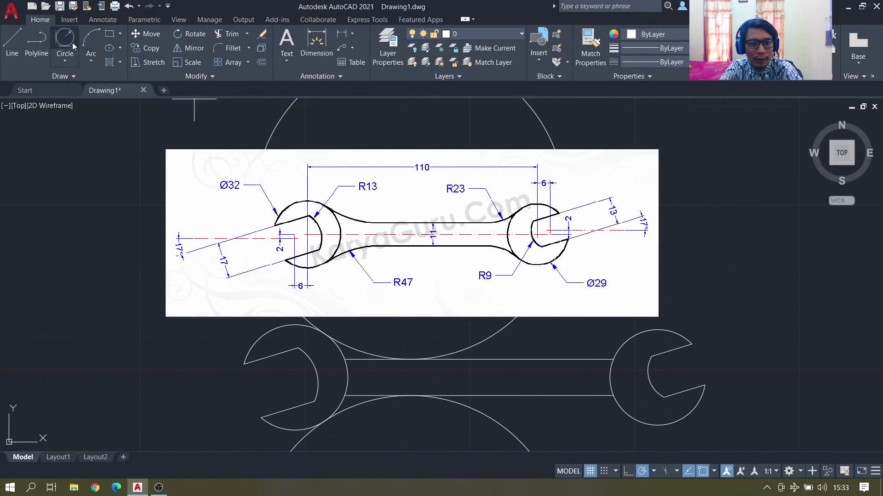
- Draw an R23 circle tangent to the handle line and the right jaw circle
left_click(539, 355)
left_click(672, 337)
type("23")
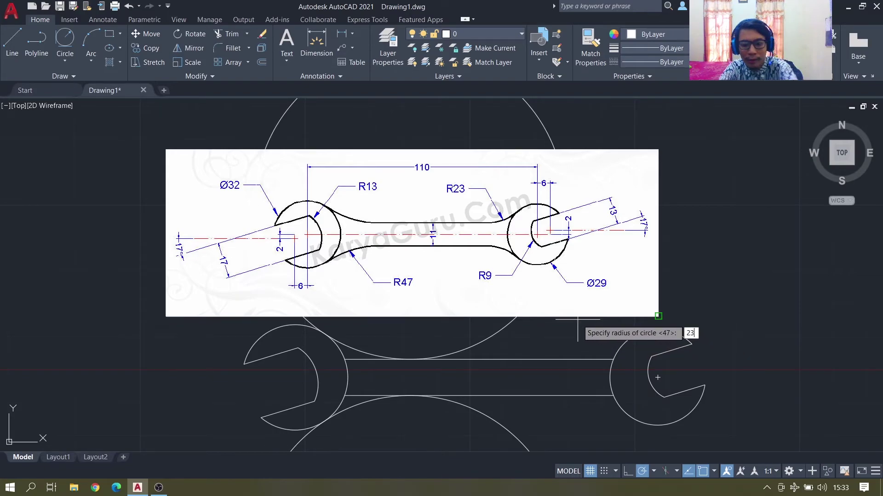
key("Return")
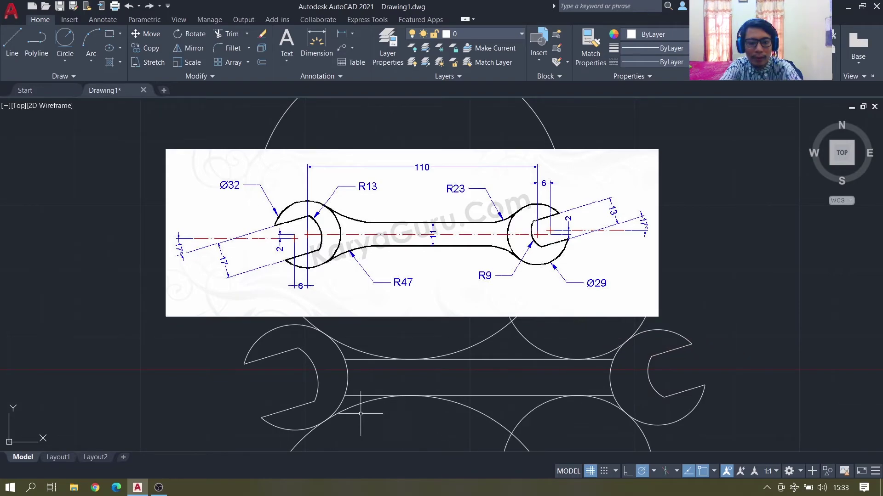
mouse_move(786, 335)
middle_mouse_down()
mouse_move(724, 297)
mouse_move(716, 279)
middle_mouse_up()
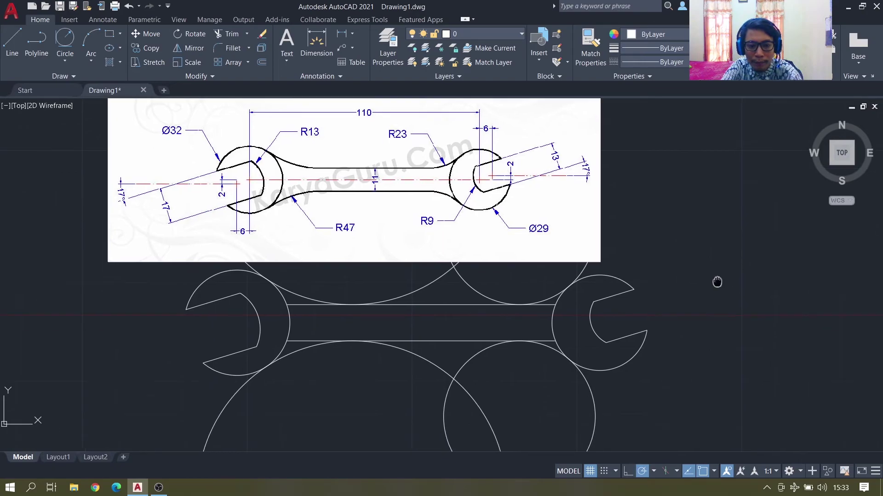
- Trim the excess handle line segments and tangent circle arcs around both jaws
scroll(708, 277, "down", 2)
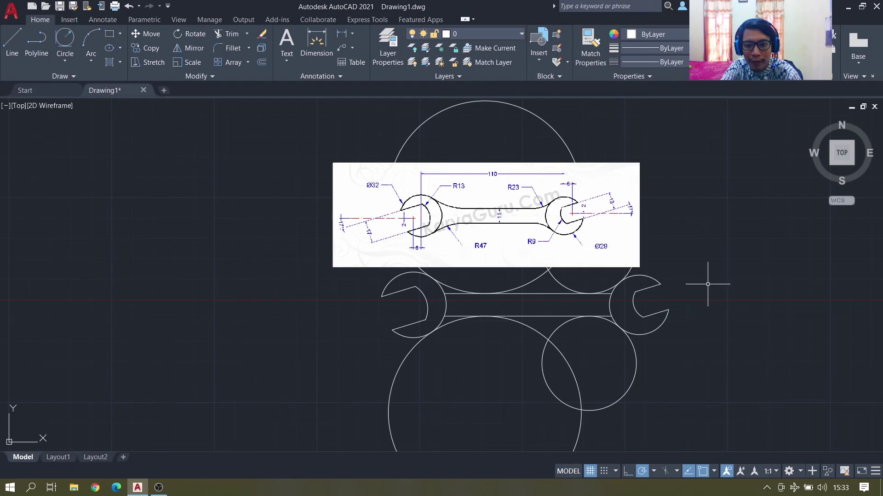
left_click_drag(729, 274, 319, 291)
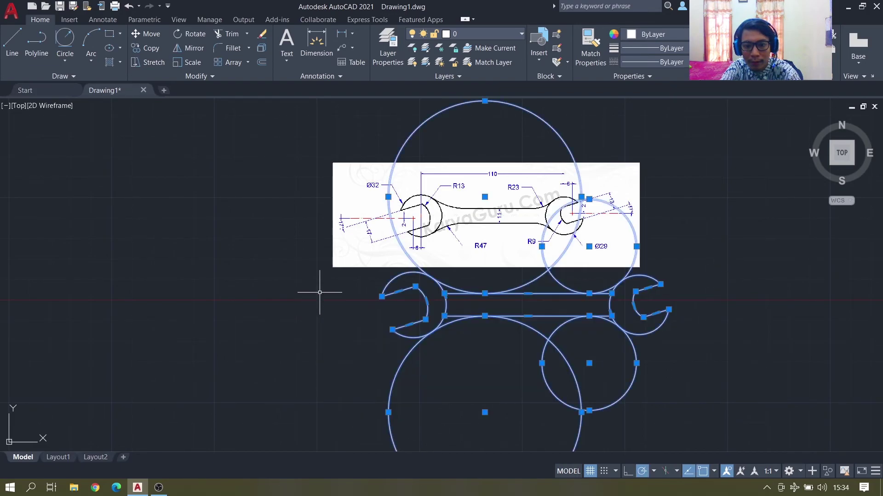
left_click(226, 34)
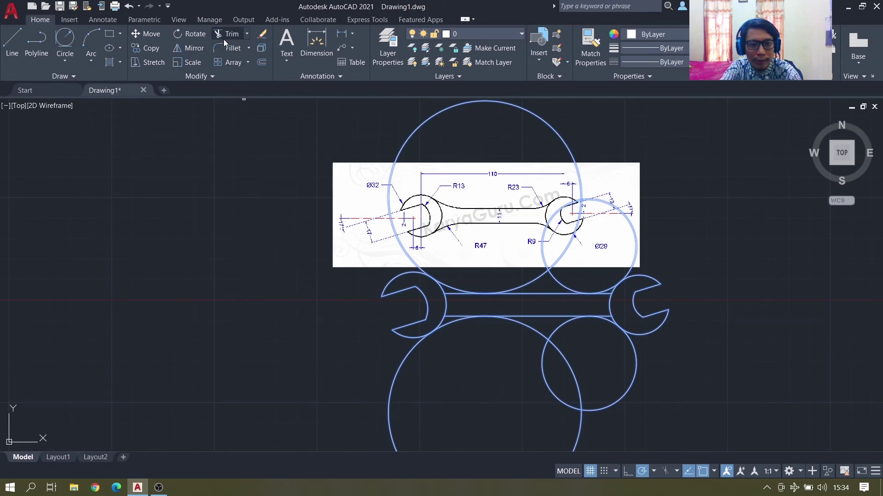
left_click(449, 317)
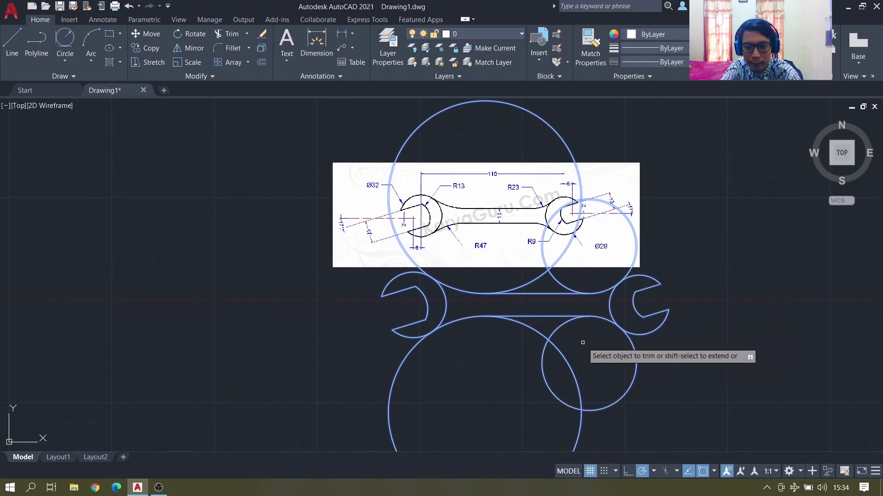
left_click(551, 350)
left_click(548, 383)
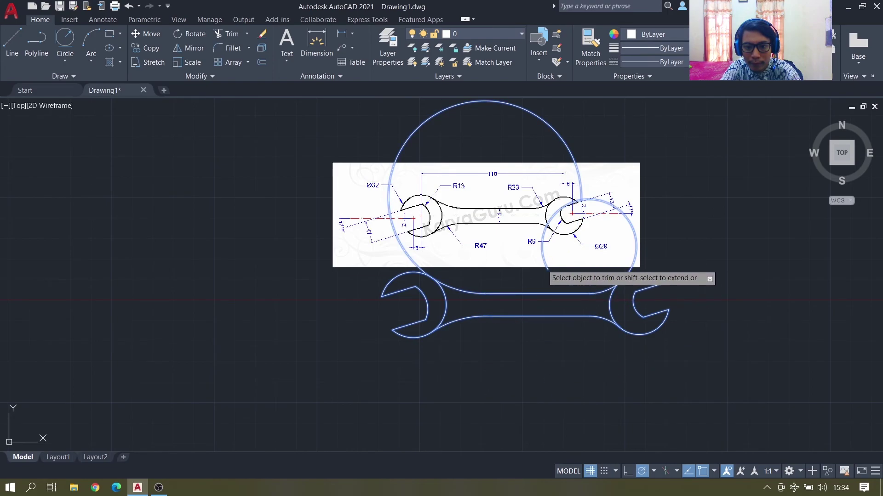
left_click(544, 258)
left_click(578, 179)
left_click(644, 279)
key("Escape")
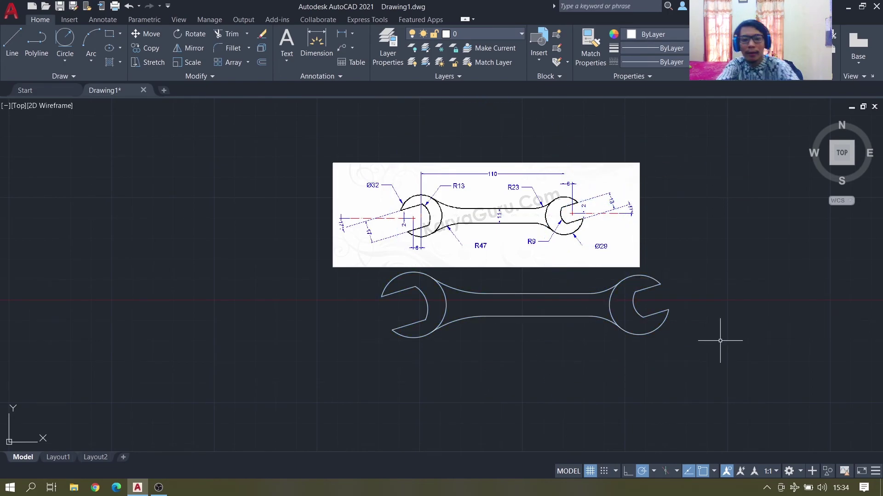
scroll(720, 341, "down", 2)
scroll(718, 340, "up", 4)
middle_click_drag(716, 339, 767, 401)
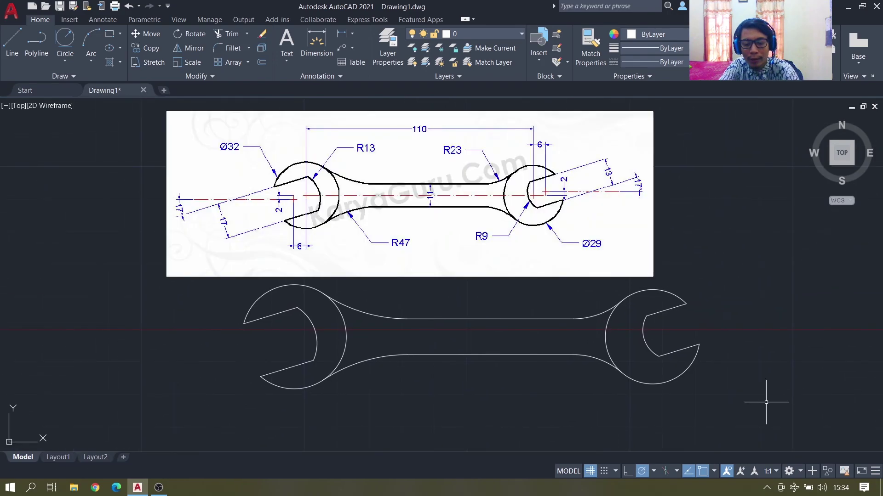
middle_click_drag(765, 403, 767, 417)
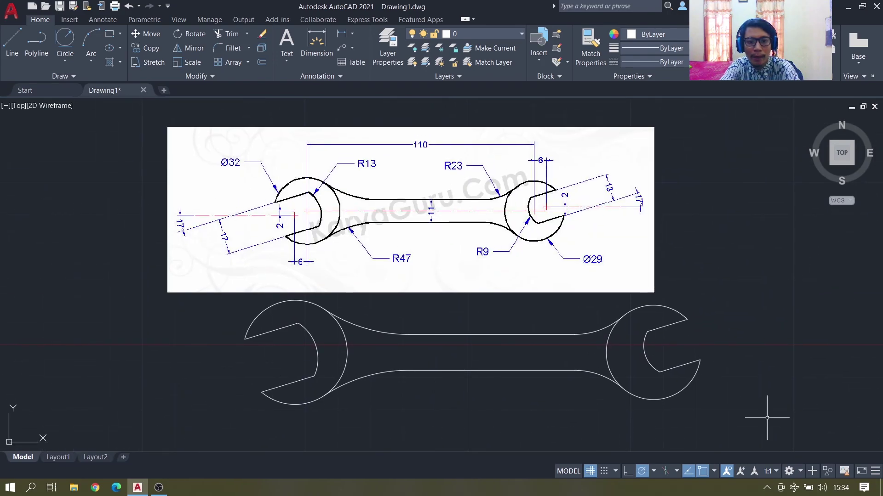
scroll(767, 418, "up", 1)
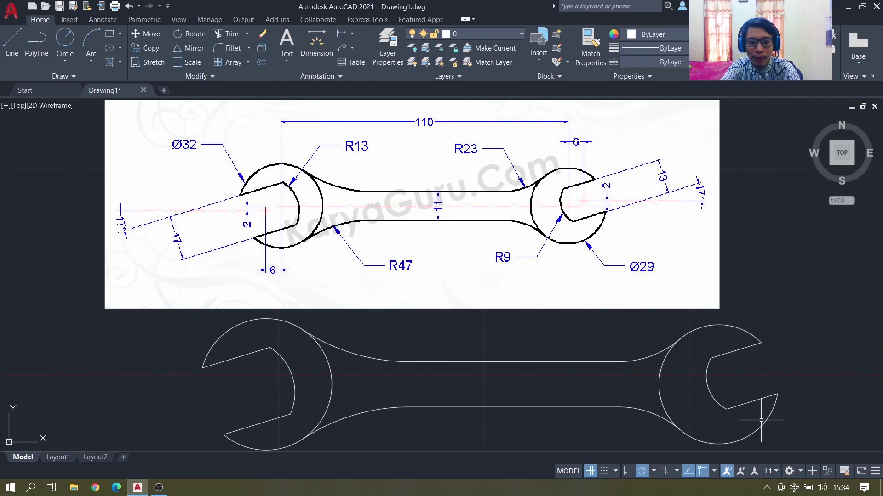
scroll(760, 419, "up", 1)
scroll(759, 420, "down", 3)
mouse_move(756, 411)
middle_mouse_down()
mouse_move(725, 408)
mouse_move(673, 376)
middle_mouse_up()
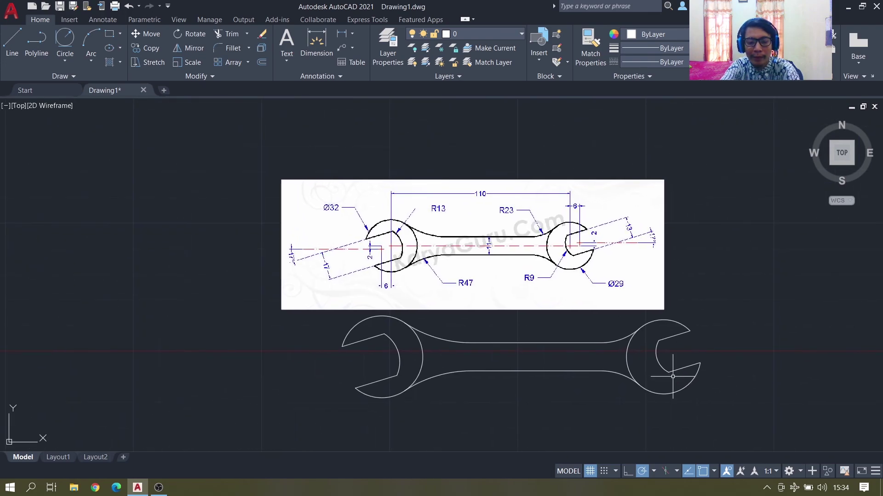